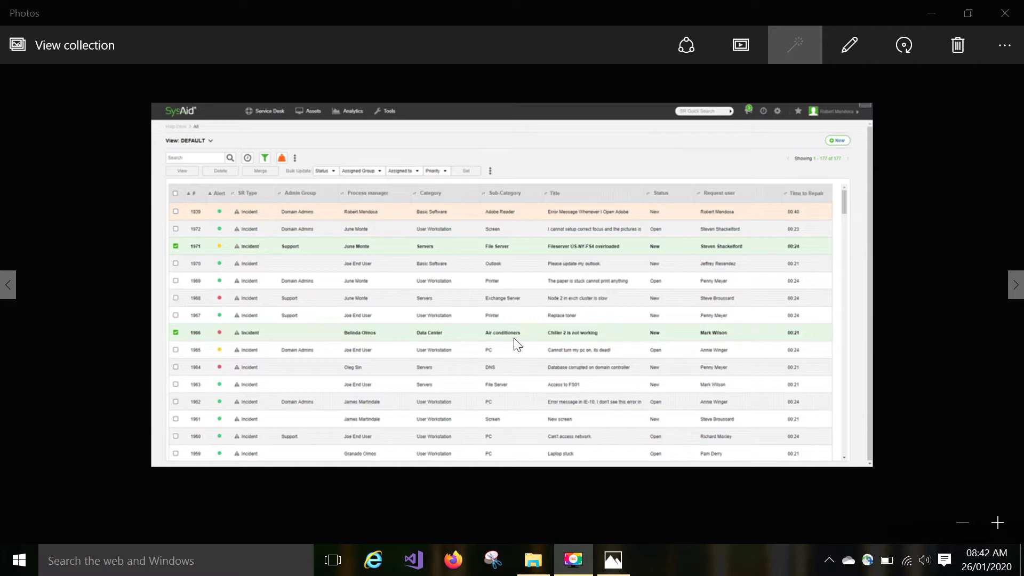
# Step: Advance Photos to the SLA form screenshot showing the Priority 1 Incident (Paris) record
pyautogui.click(1016, 286)
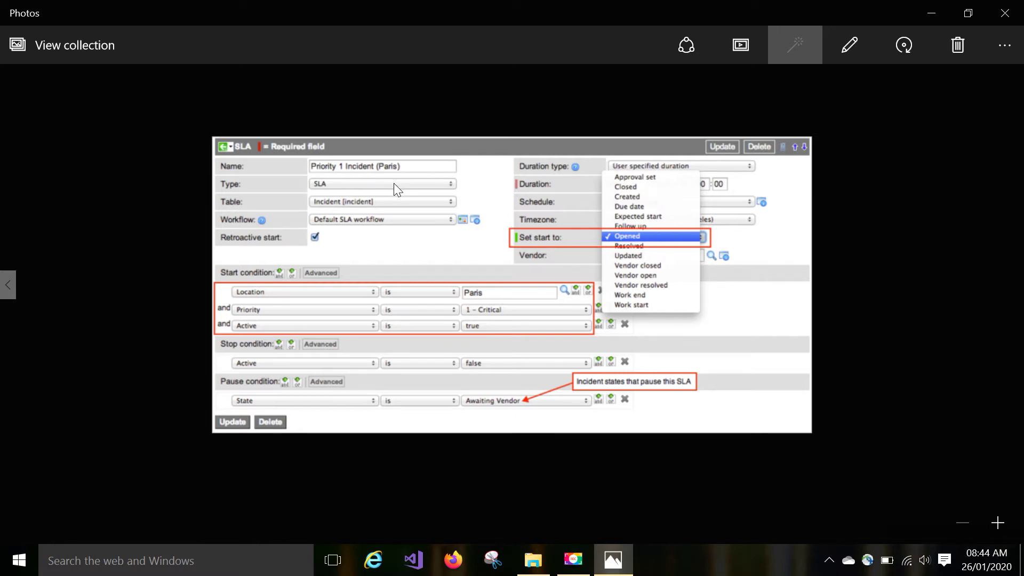
# Step: Launch Notepad from the Run prompt and set its font to bold at a larger size
pyautogui.press('super+r')
pyautogui.write('note')
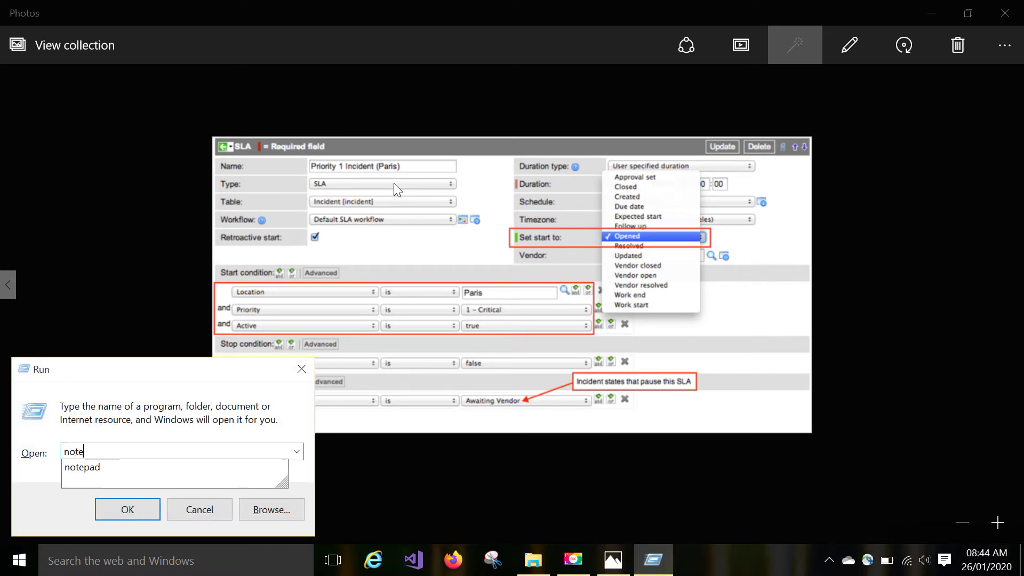
pyautogui.press('Return')
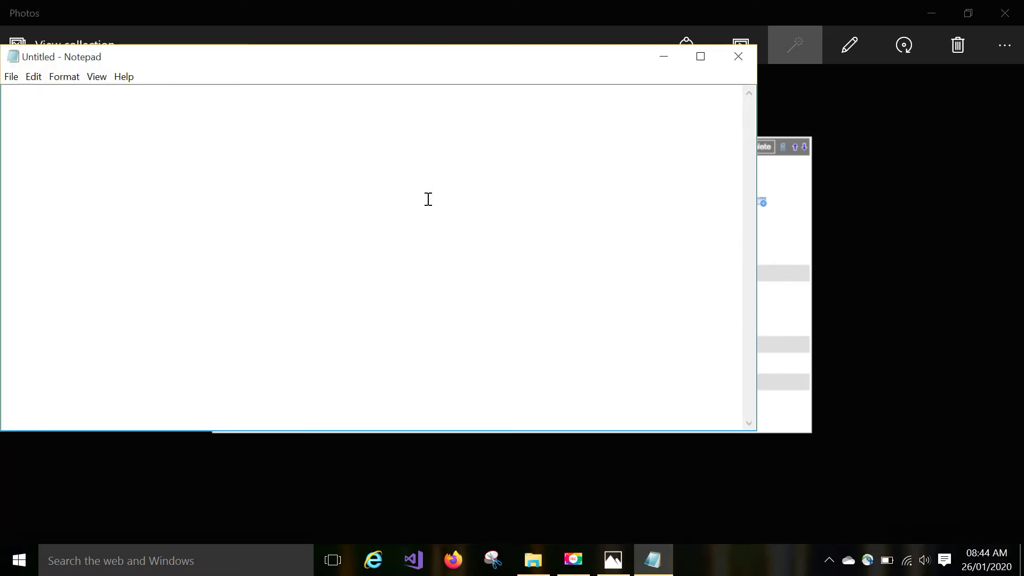
pyautogui.click(72, 80)
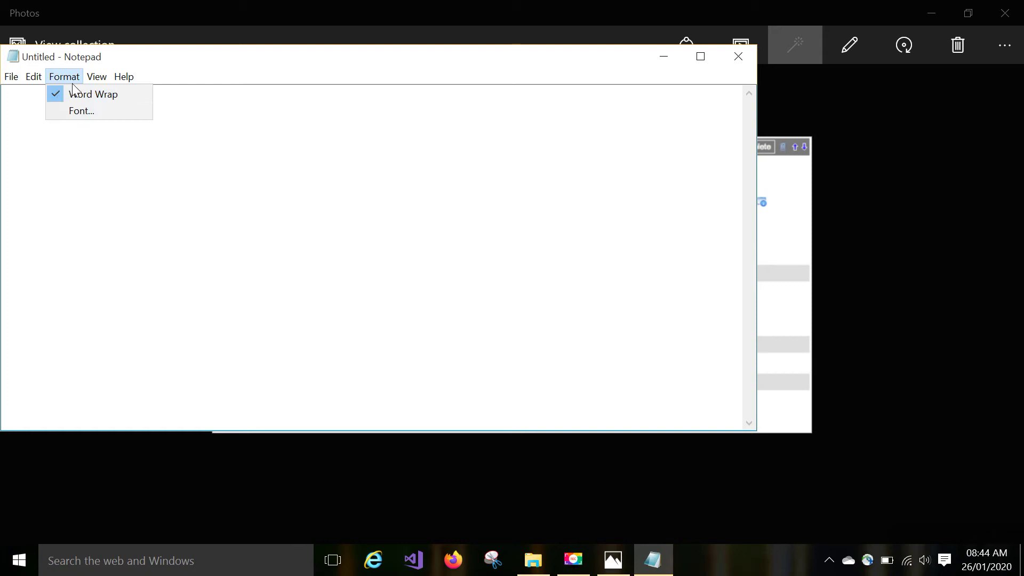
pyautogui.click(84, 110)
pyautogui.click(221, 226)
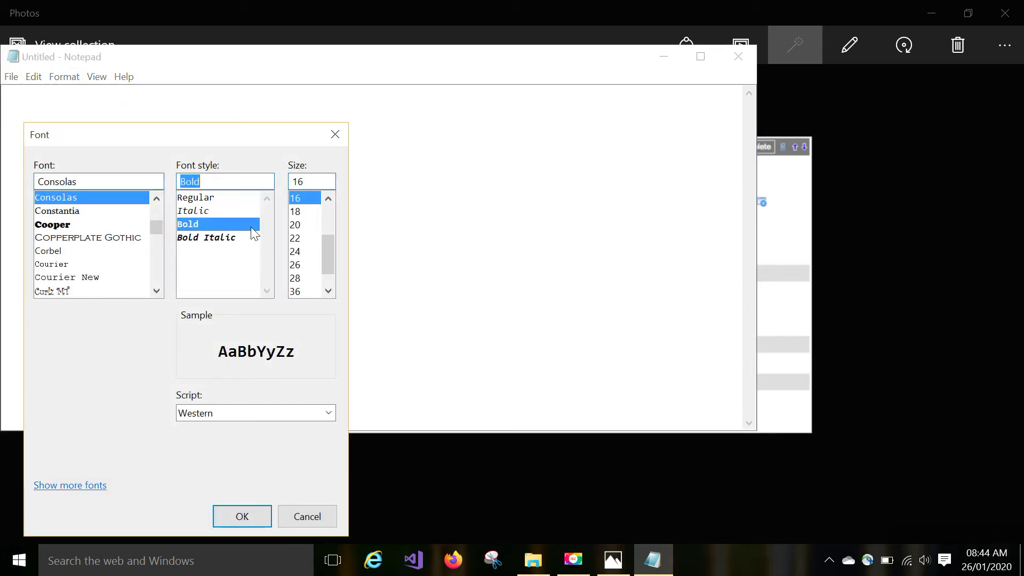
pyautogui.click(294, 225)
pyautogui.click(245, 516)
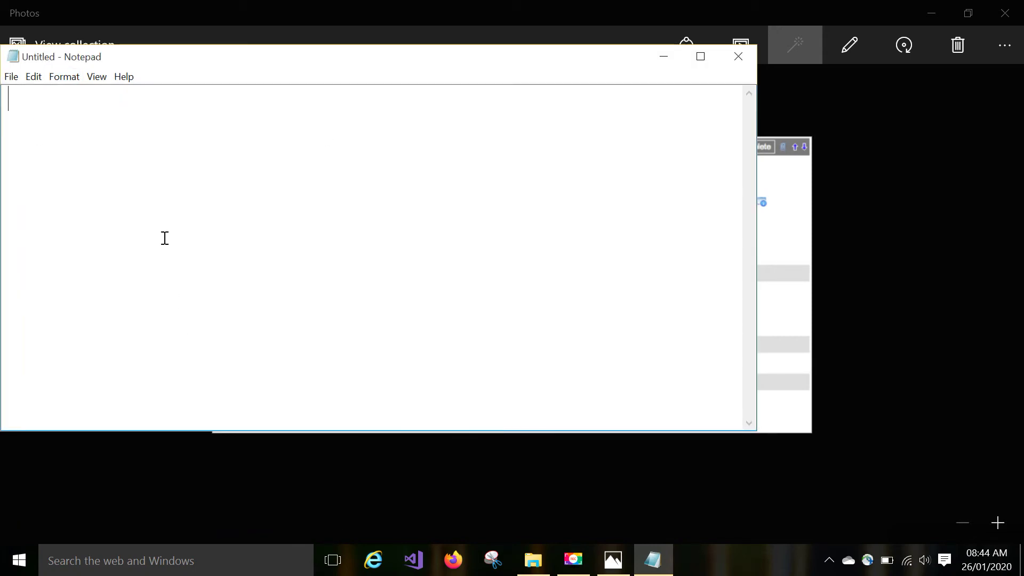
pyautogui.write('SLA ')
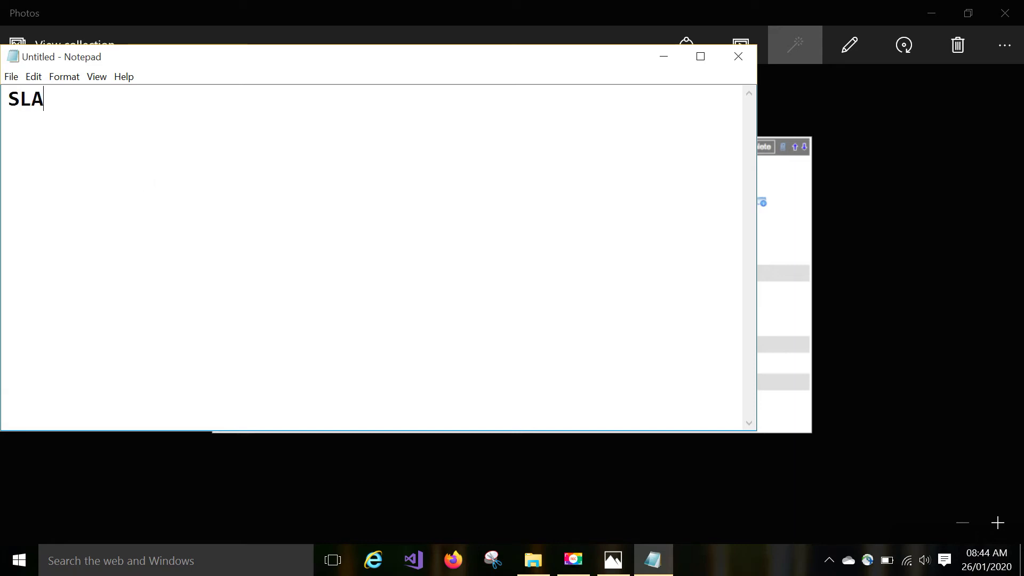
pyautogui.write('_')
# Step: Type the heading 'SLA - Service Level Agreement', correcting typos
pyautogui.press('BackSpace')
pyautogui.write('- ')
pyautogui.write('Servi')
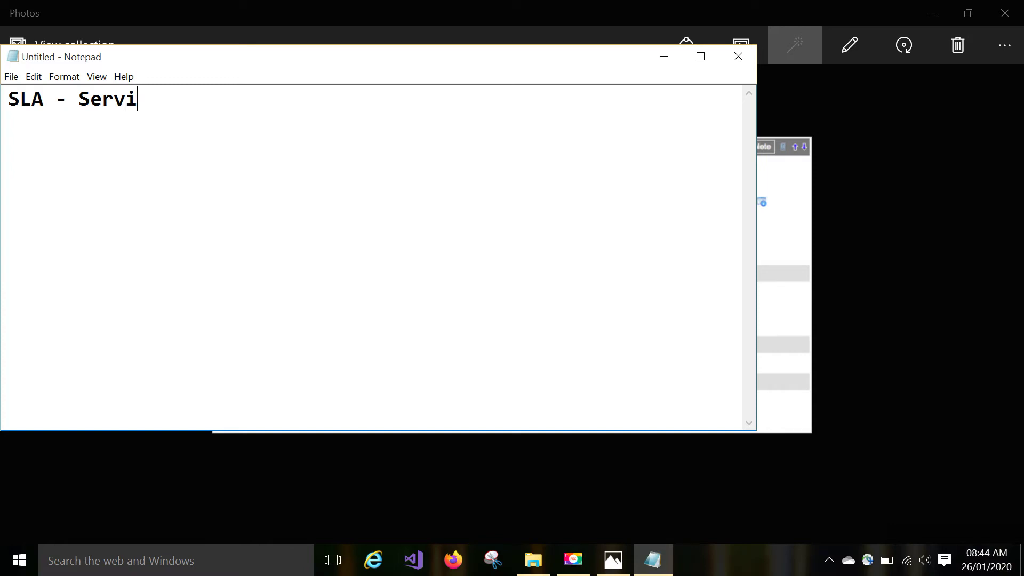
pyautogui.write('e')
pyautogui.press('BackSpace')
pyautogui.write('ce L')
pyautogui.write('evel Agr')
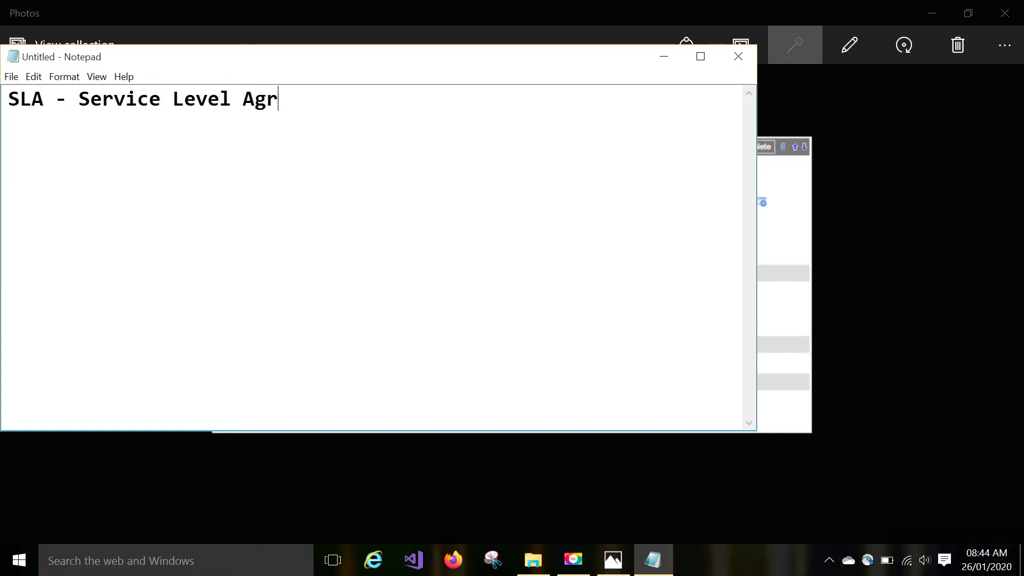
pyautogui.write('eement')
pyautogui.press('Return')
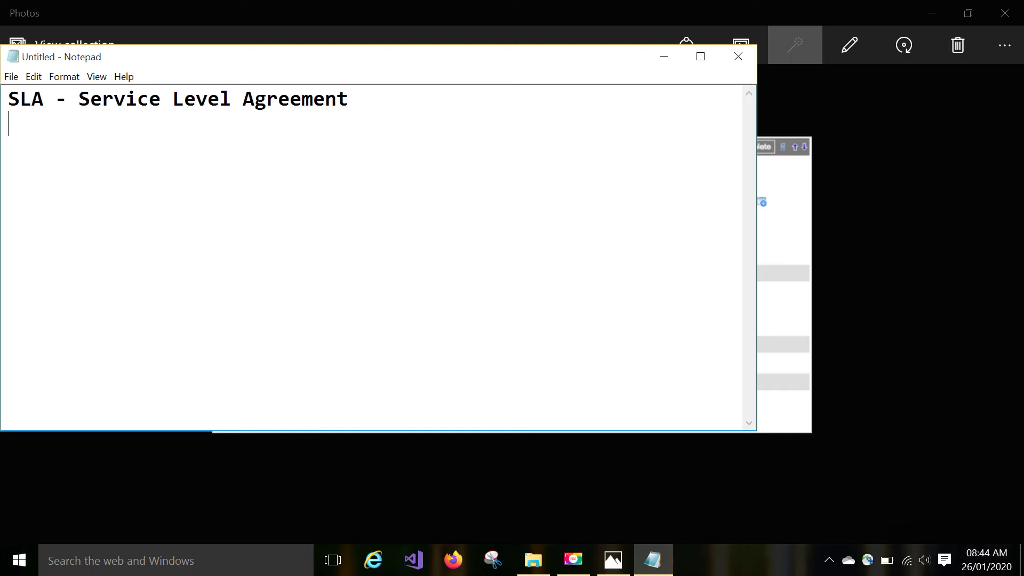
pyautogui.write('Incd')
# Step: Add Incident 1 through Incident 5 lines under the heading, followed by blank lines
pyautogui.press('BackSpace')
pyautogui.write('ident ')
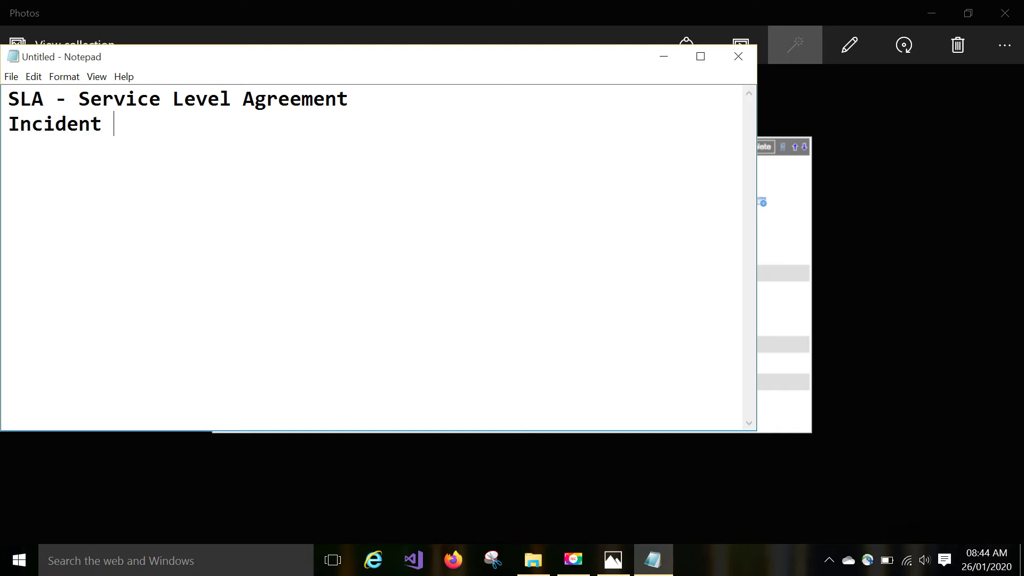
pyautogui.write('1')
pyautogui.press('Return')
pyautogui.write('In')
pyautogui.write('ci')
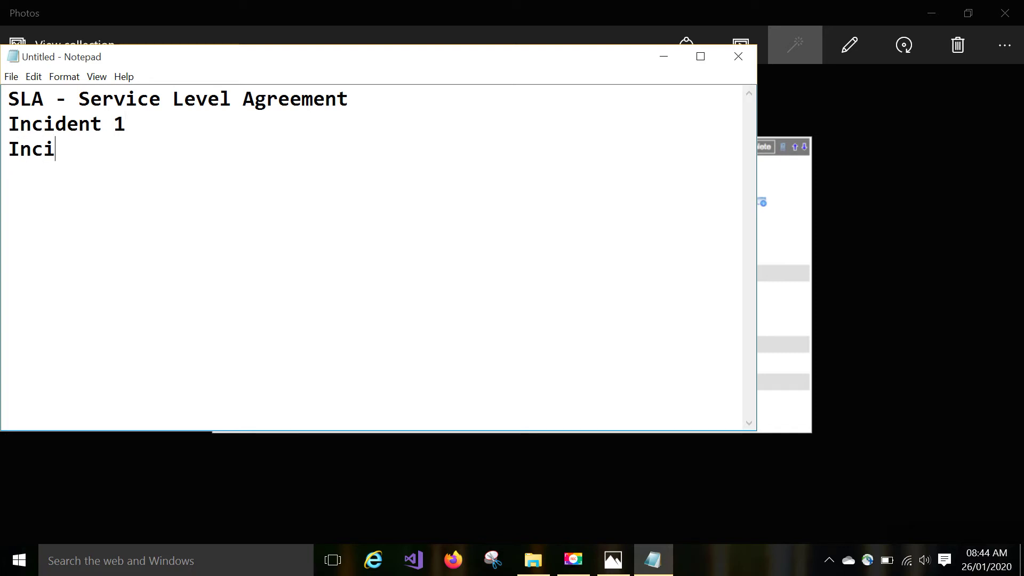
pyautogui.write('dent 2')
pyautogui.press('Return')
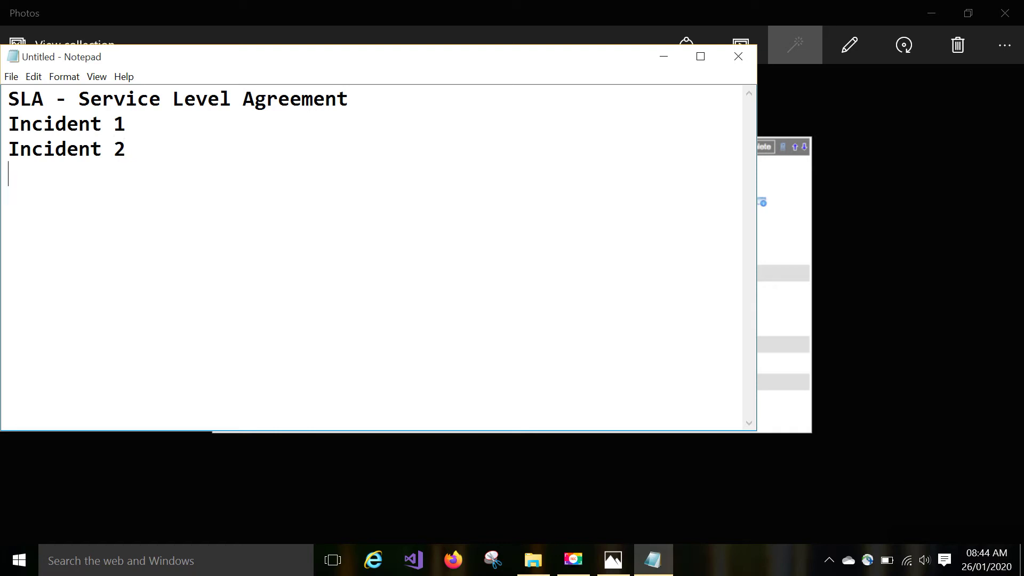
pyautogui.write('Inc')
pyautogui.write('ident 3')
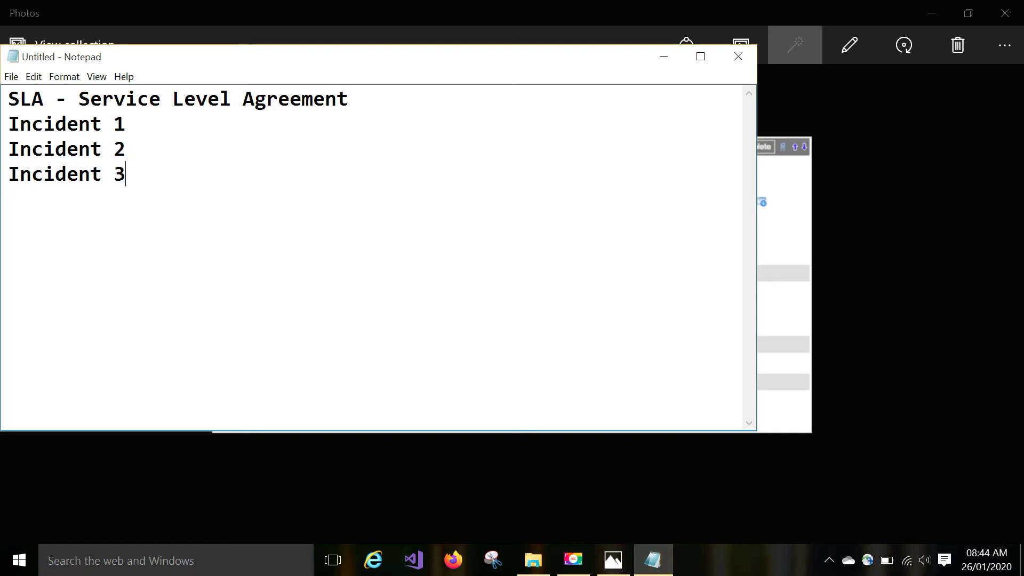
pyautogui.press('Return')
pyautogui.write('Inc')
pyautogui.write('ident')
pyautogui.press('Return')
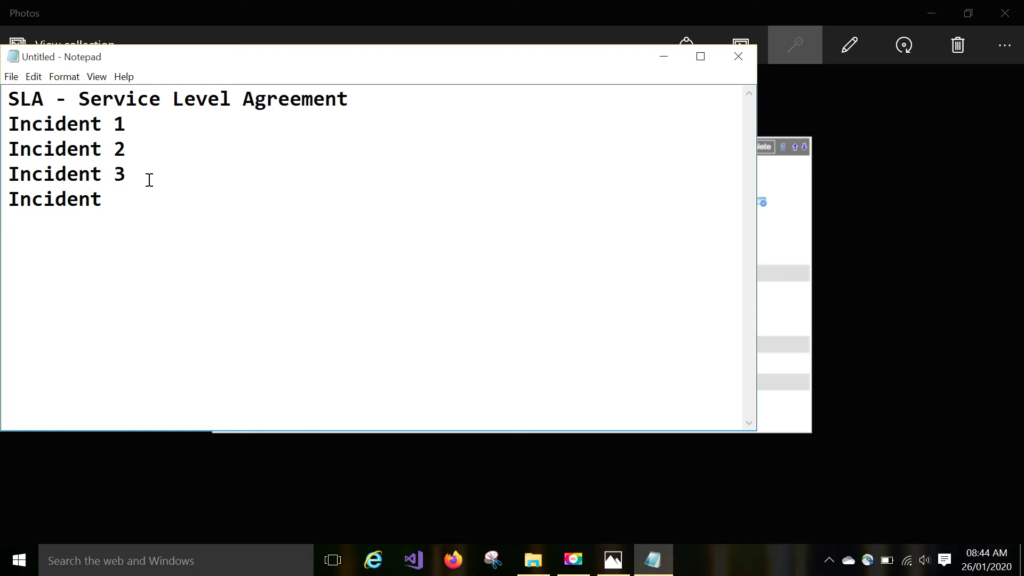
pyautogui.write('Incdient')
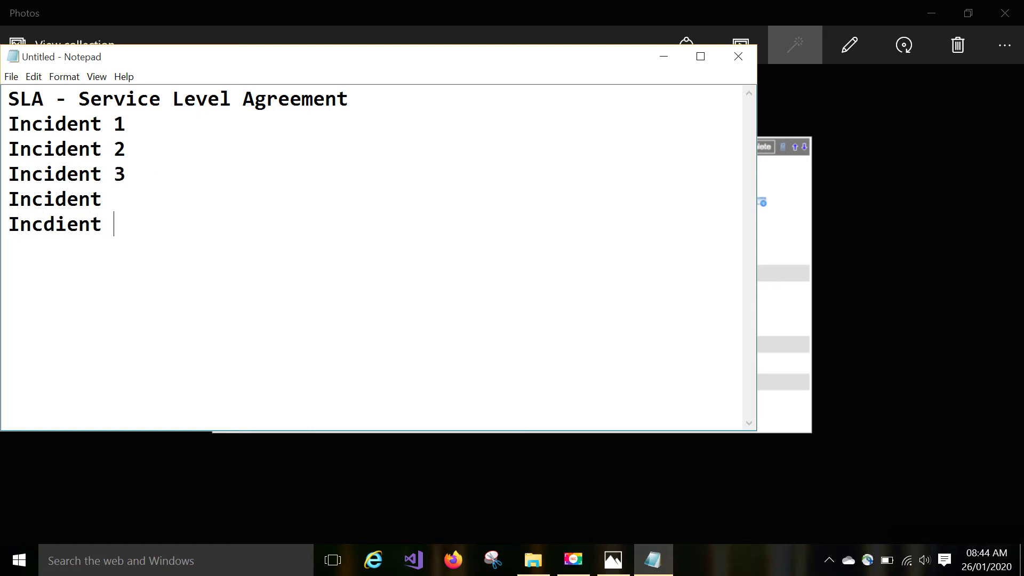
pyautogui.write('5')
pyautogui.press('Up')
pyautogui.write('4')
pyautogui.press('Down')
pyautogui.press('Return')
pyautogui.press('Return')
pyautogui.write('----------')
pyautogui.write('---- ')
pyautogui.write('S')
pyautogui.write('EV1')
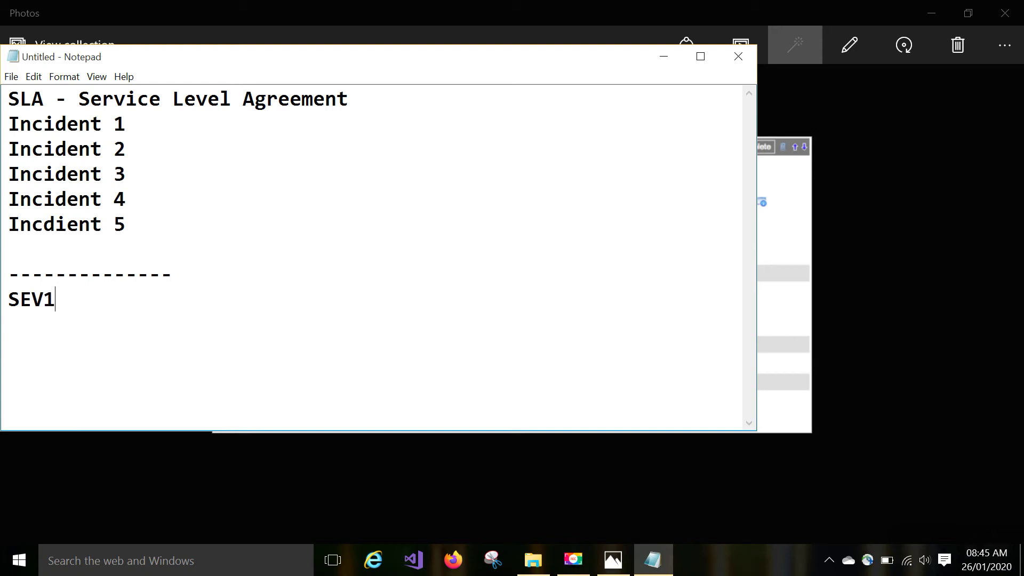
# Step: List SEV1 to SEV5 on separate lines, then nudge the Notepad window right and down
pyautogui.press('Return')
pyautogui.write('S')
pyautogui.write('EV2')
pyautogui.press('Return')
pyautogui.write('S')
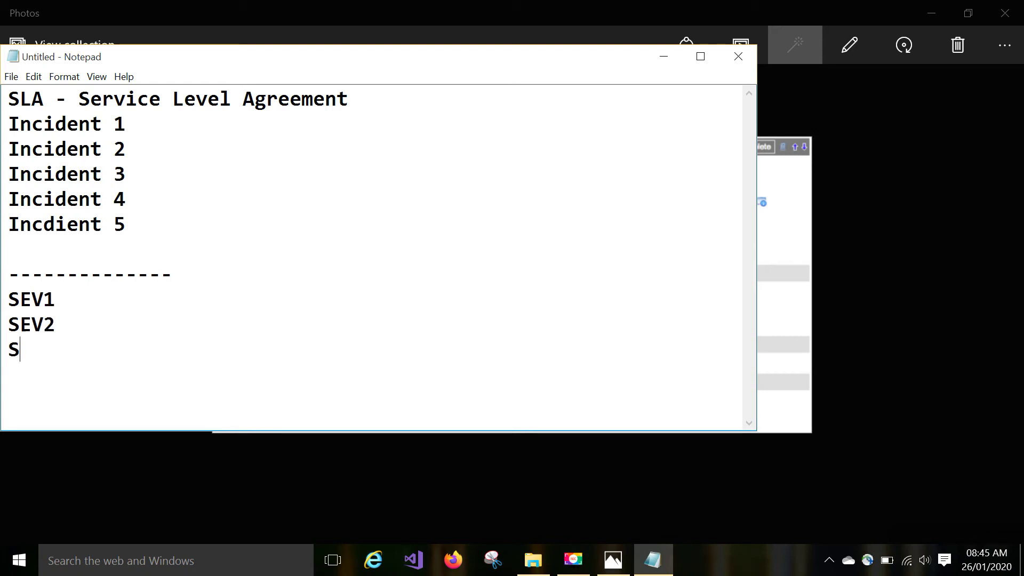
pyautogui.write('EV3')
pyautogui.press('Return')
pyautogui.write('S')
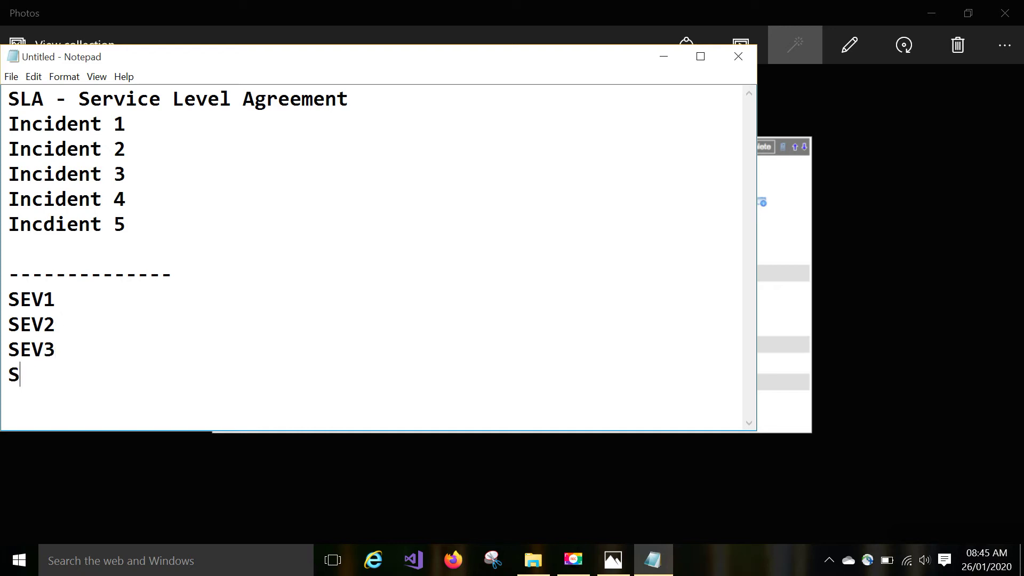
pyautogui.write('EV3')
pyautogui.press('BackSpace')
pyautogui.write('4')
pyautogui.press('Return')
pyautogui.write('SE')
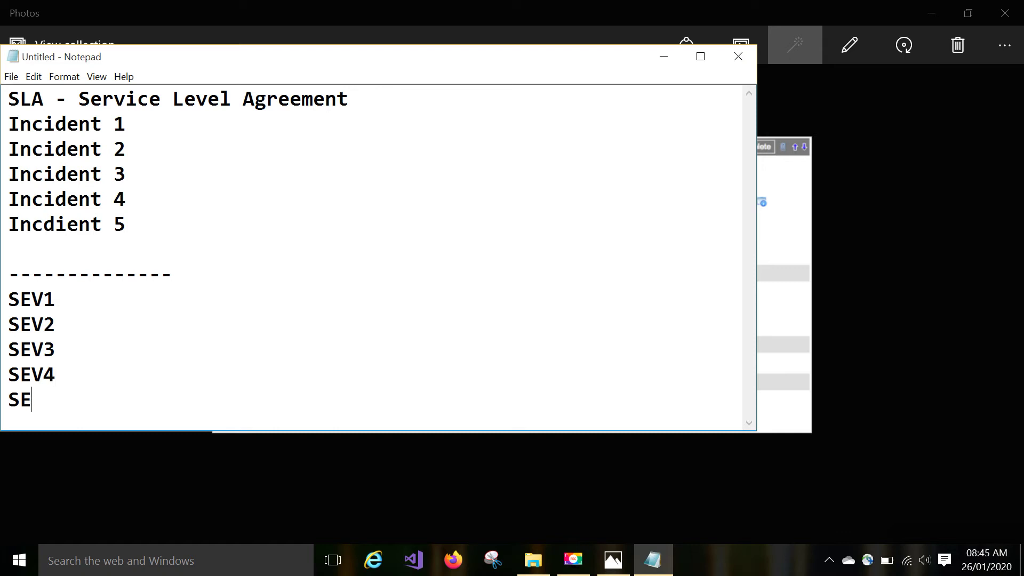
pyautogui.write('V5')
pyautogui.moveTo(244, 67)
pyautogui.mouseDown()
pyautogui.moveTo(268, 72)
pyautogui.moveTo(289, 101)
pyautogui.mouseUp()
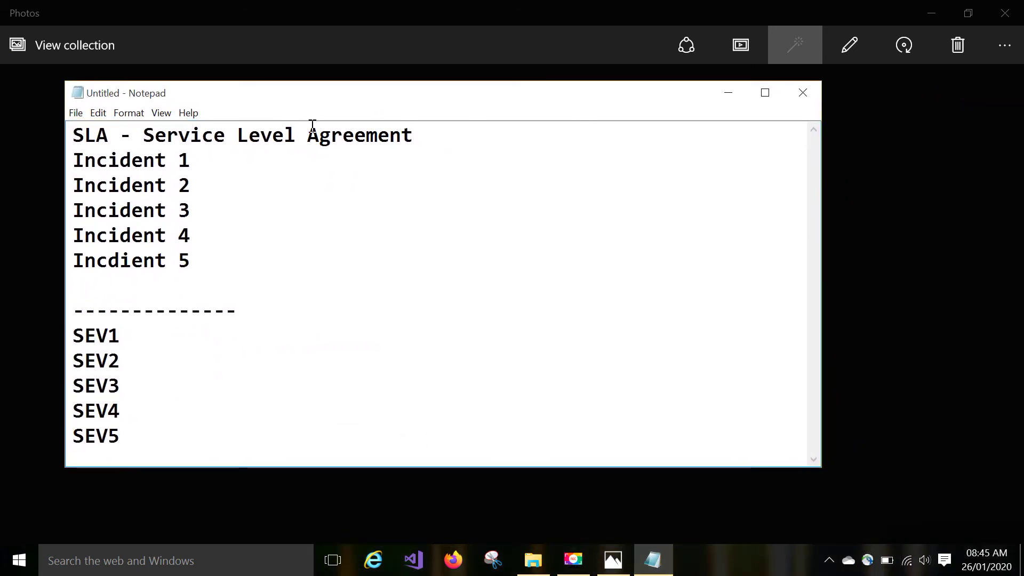
# Step: Append response times: Incident 1 '2 HOURS / 4 HOURS', Incident 2 '8 HOURS /12 HOURS', Incident 3 '24 HOURS'
pyautogui.click(236, 163)
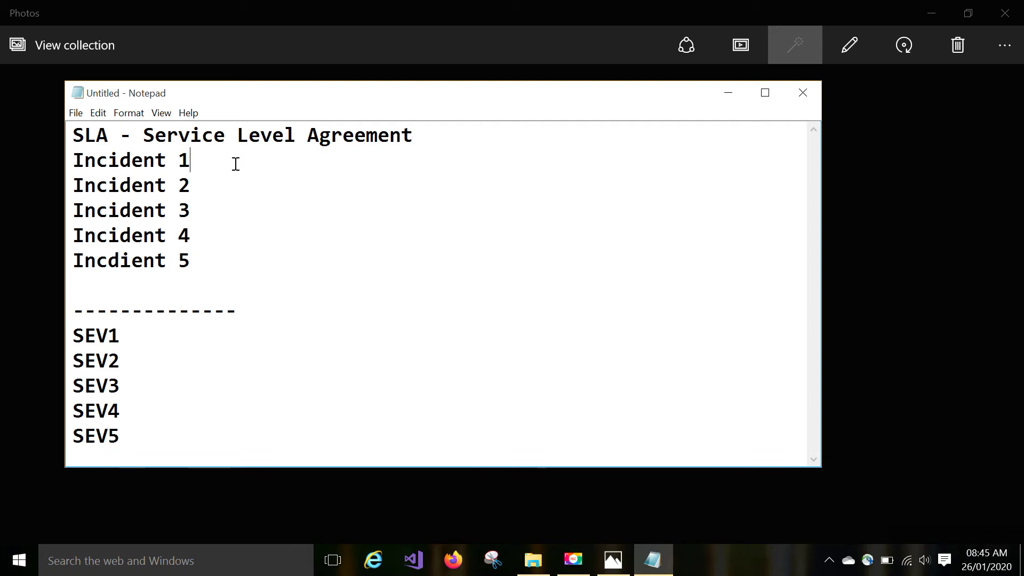
pyautogui.write('- ')
pyautogui.write('2 HOURS ')
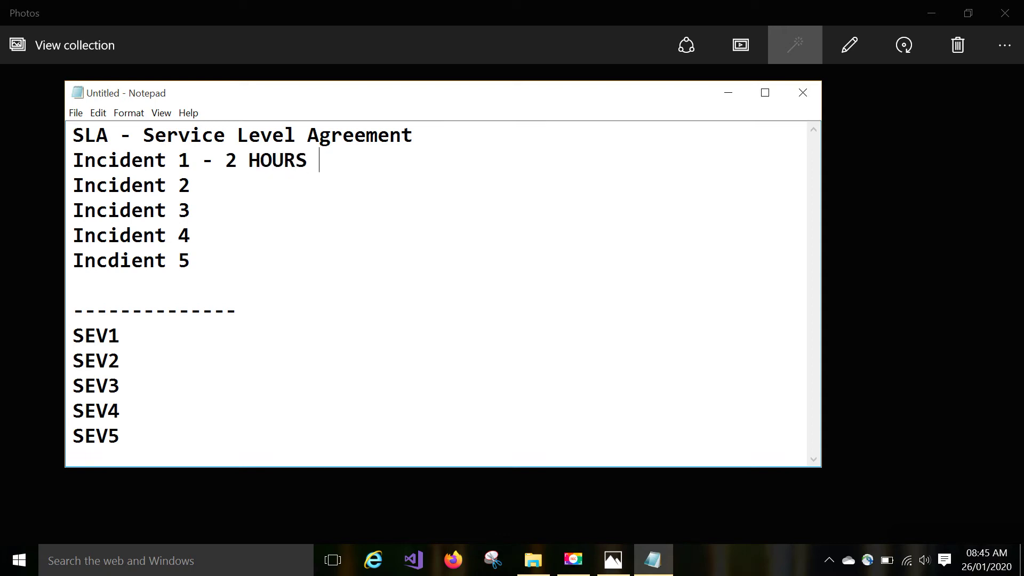
pyautogui.write('/ 4 ')
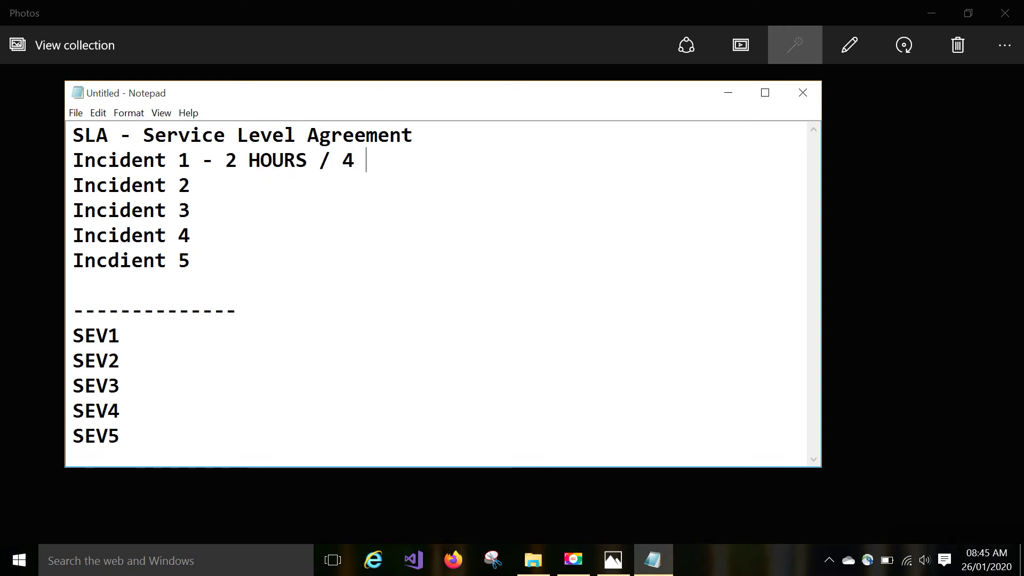
pyautogui.write('HOURS')
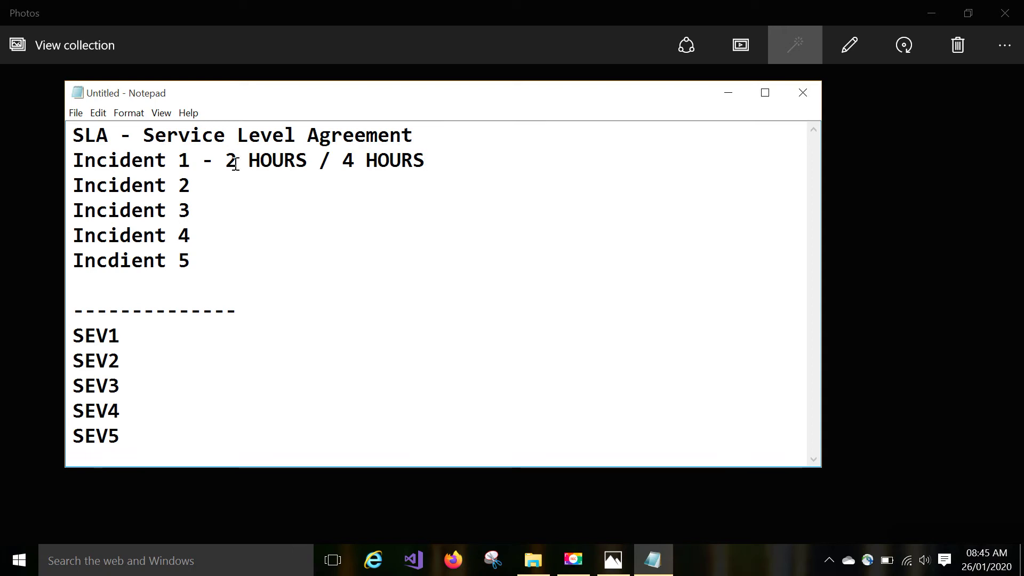
pyautogui.press('Down')
pyautogui.write('- ')
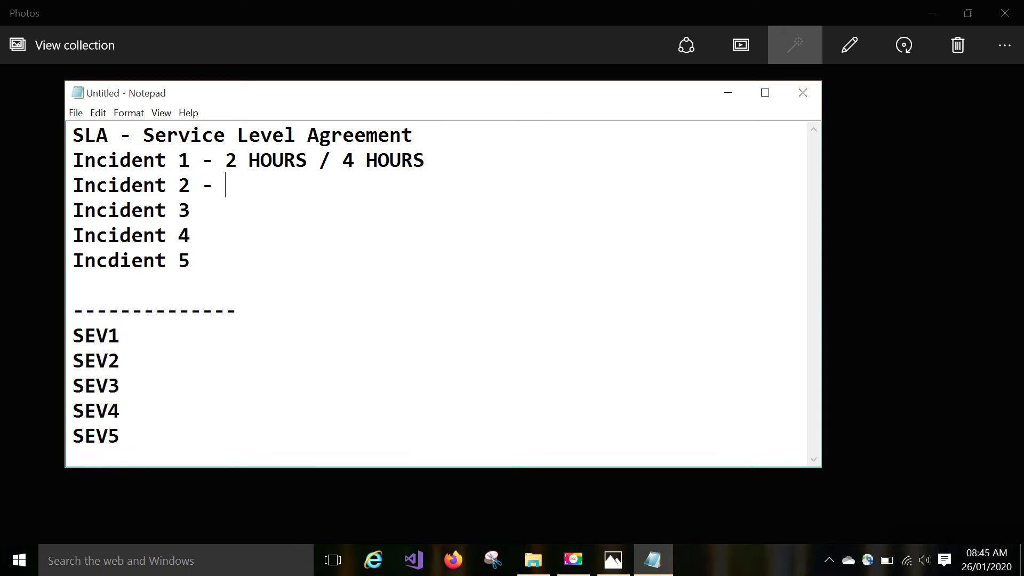
pyautogui.write('8')
pyautogui.write(' HOURS /1')
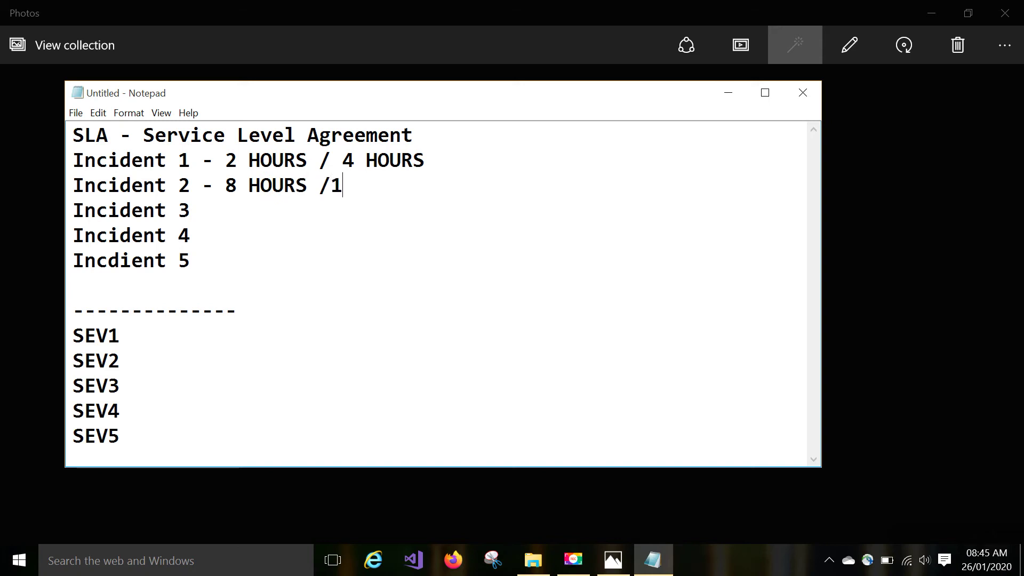
pyautogui.write('2 HOURS')
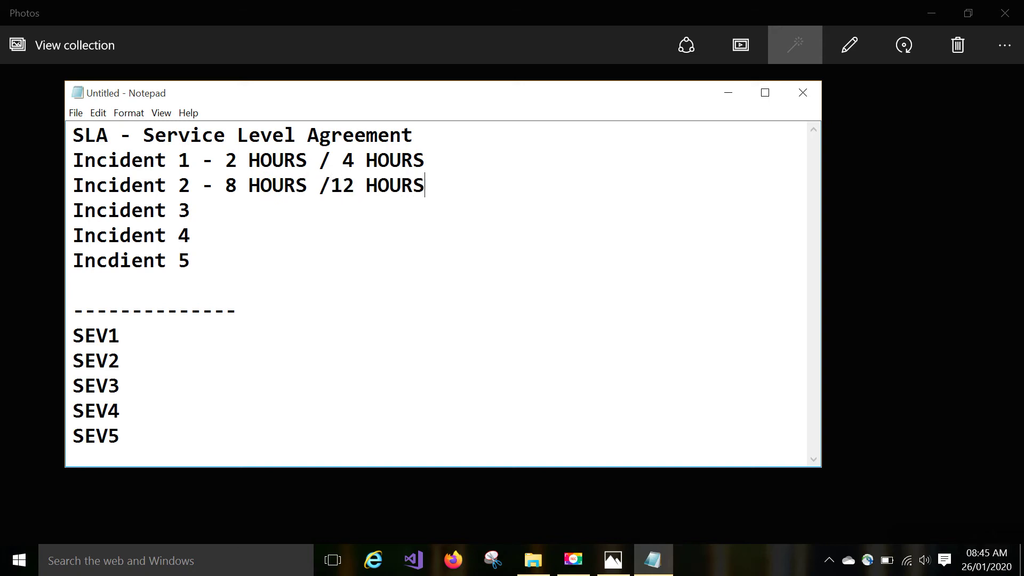
pyautogui.press('Down')
pyautogui.write('24 ')
pyautogui.write('HOURS ')
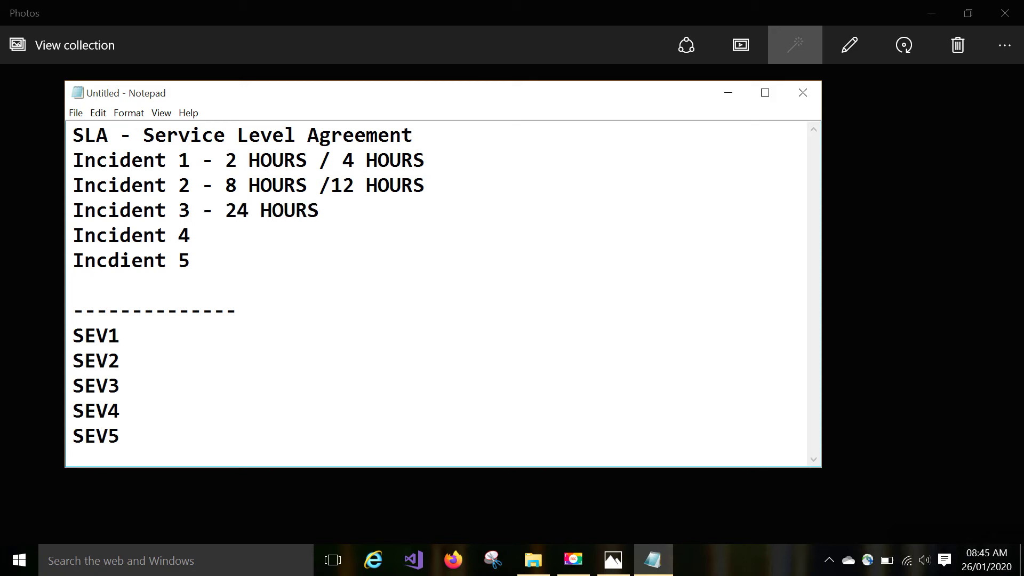
pyautogui.write('/')
pyautogui.press('BackSpace')
pyautogui.press('BackSpace')
pyautogui.press('BackSpace')
pyautogui.click(728, 93)
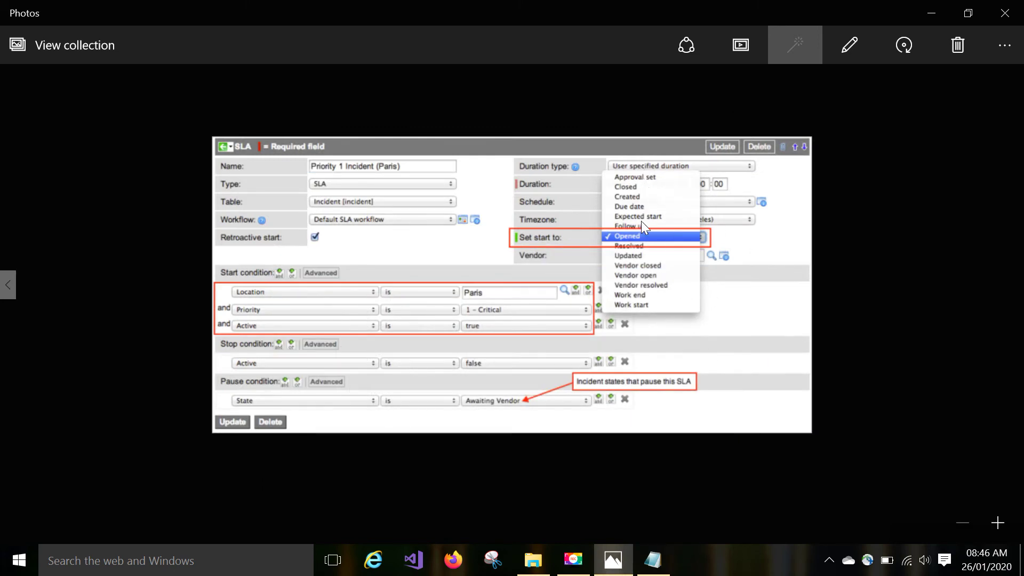
pyautogui.click(652, 560)
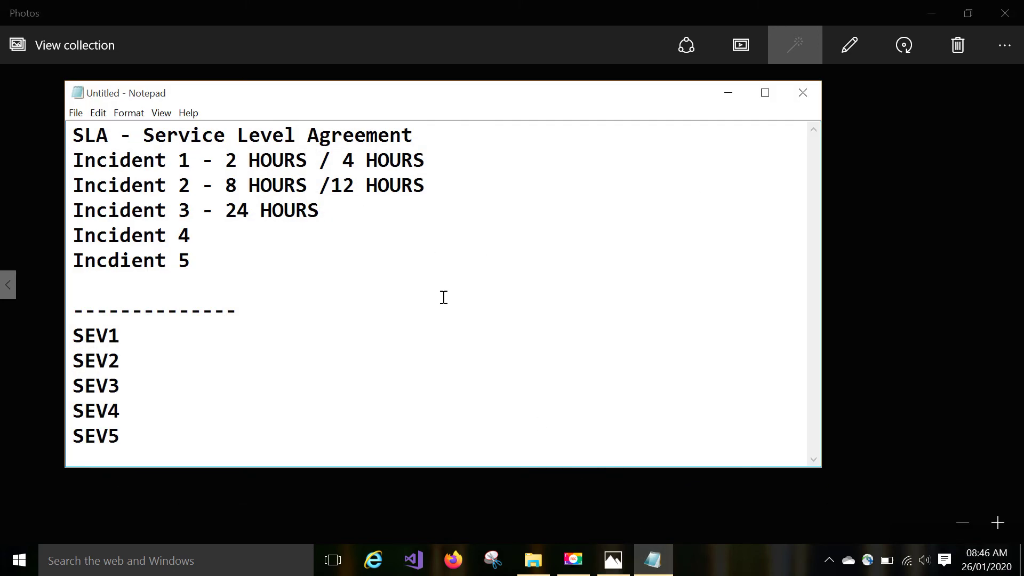
pyautogui.hotkey('ctrl', 'a')
# Step: Clear the note, then write 'OPEN' and '---PROGRESS' lines and begin a dashed third line
pyautogui.press('Delete')
pyautogui.write('O')
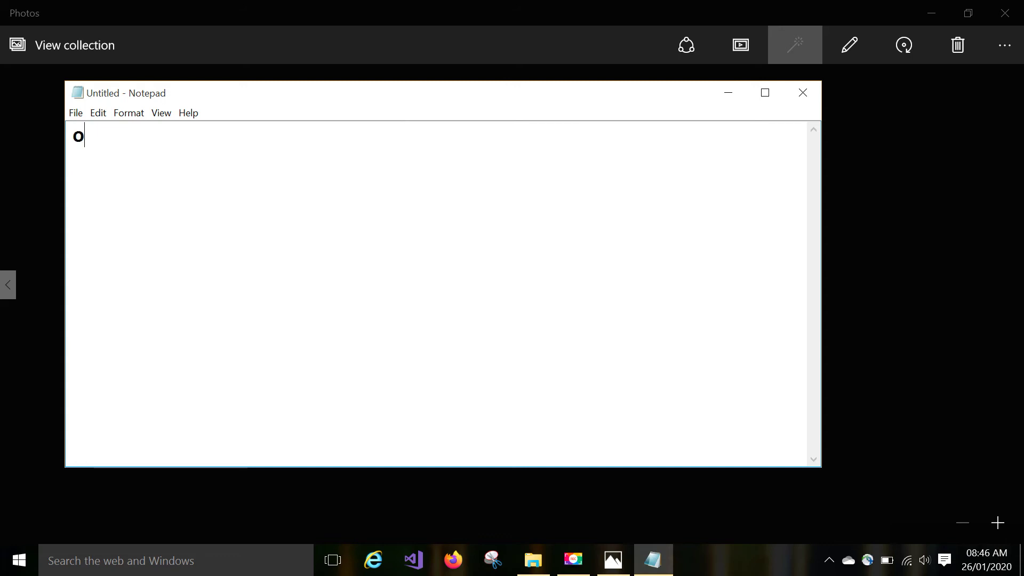
pyautogui.write('PEN')
pyautogui.press('Return')
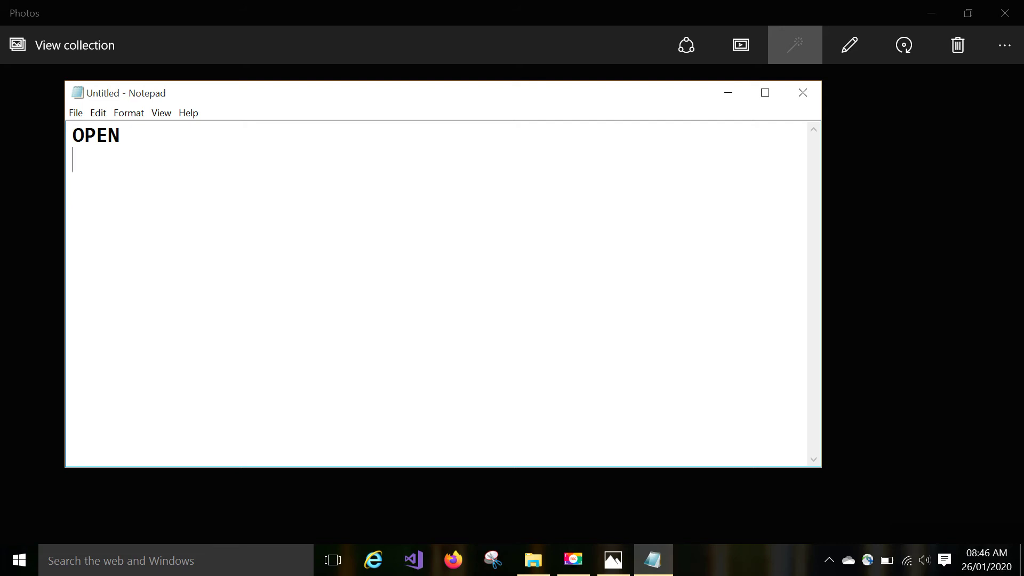
pyautogui.write('---PROG')
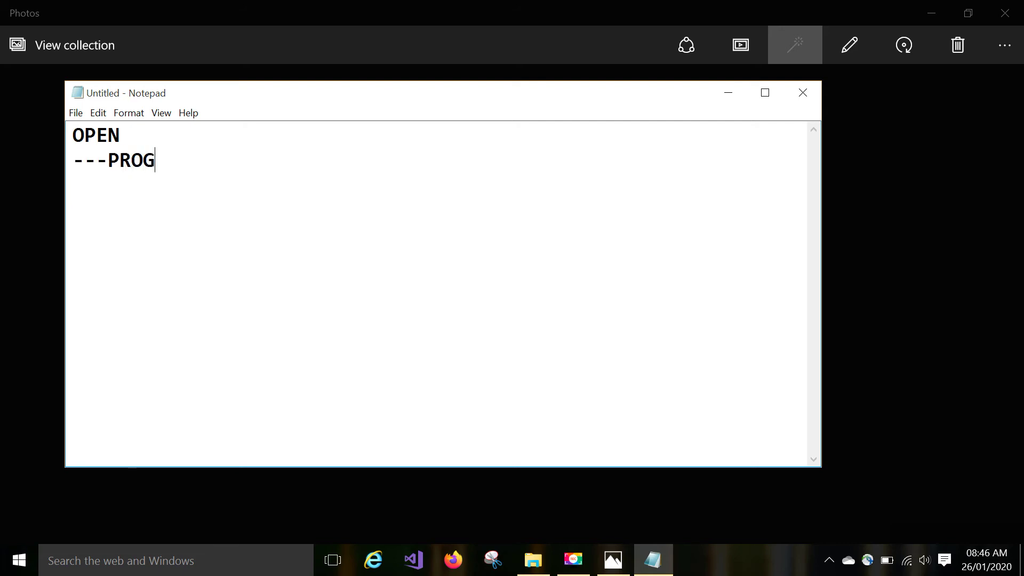
pyautogui.write('F')
pyautogui.press('BackSpace')
pyautogui.write('RE')
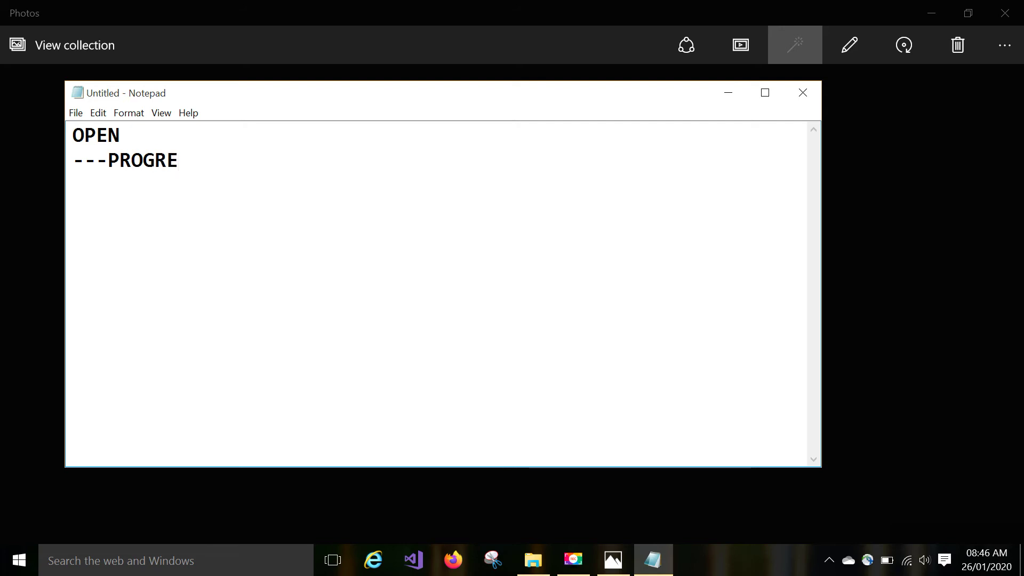
pyautogui.write('E')
pyautogui.press('BackSpace')
pyautogui.write('SS')
pyautogui.press('Return')
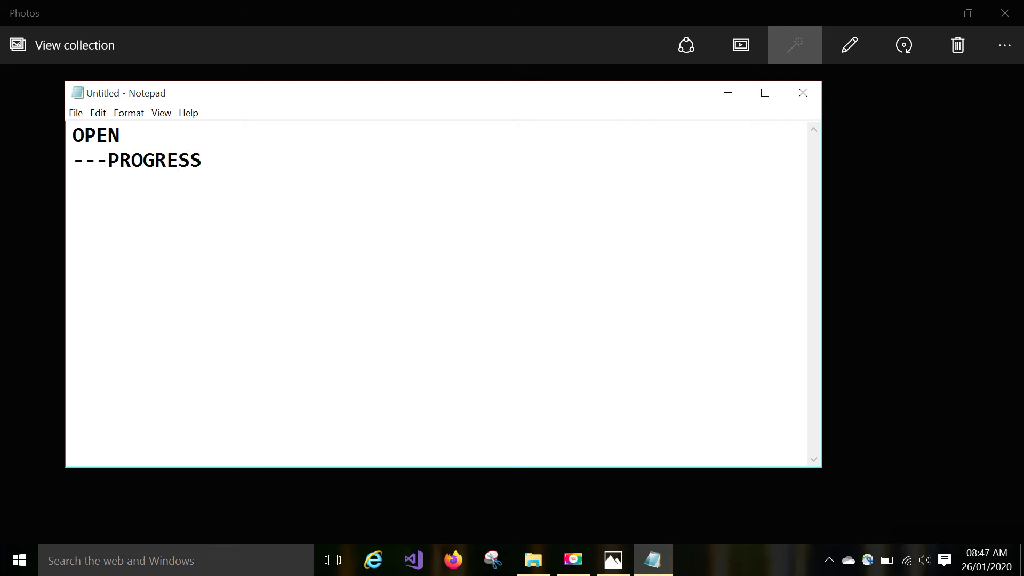
pyautogui.write('---')
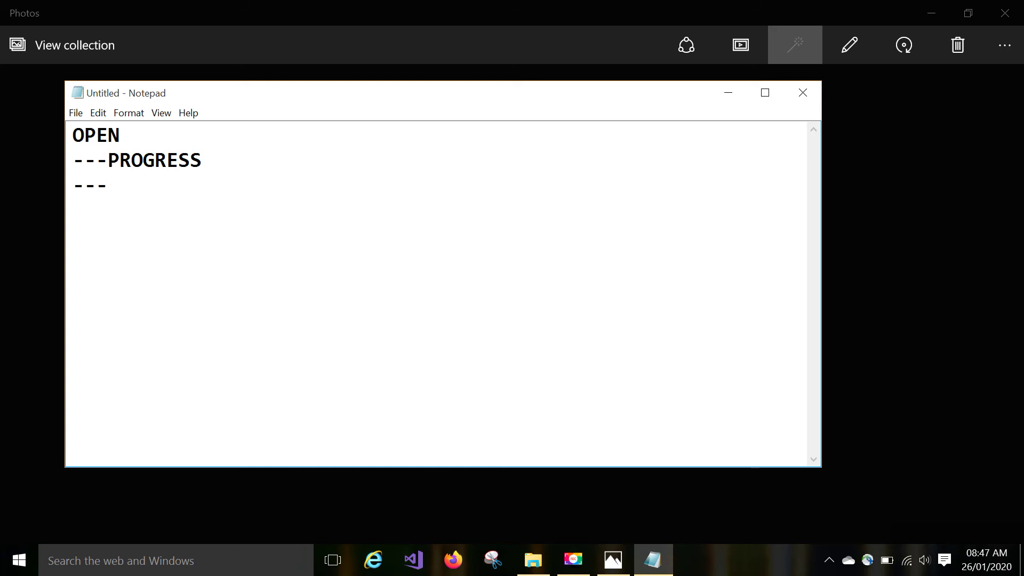
pyautogui.write('HOR')
# Step: Write '---HOLD -- Its done , from your end' on line three and start line four with '---'
pyautogui.press('BackSpace')
pyautogui.write('D')
pyautogui.press('BackSpace')
pyautogui.write('LD -- ')
pyautogui.write('ID')
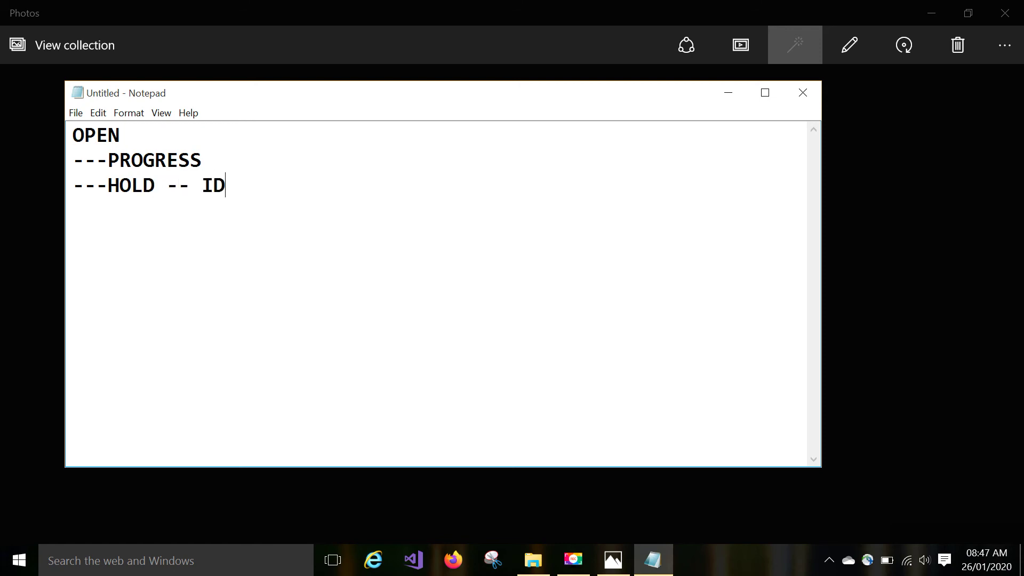
pyautogui.press('BackSpace')
pyautogui.write('d')
pyautogui.press('BackSpace')
pyautogui.write('ts done ')
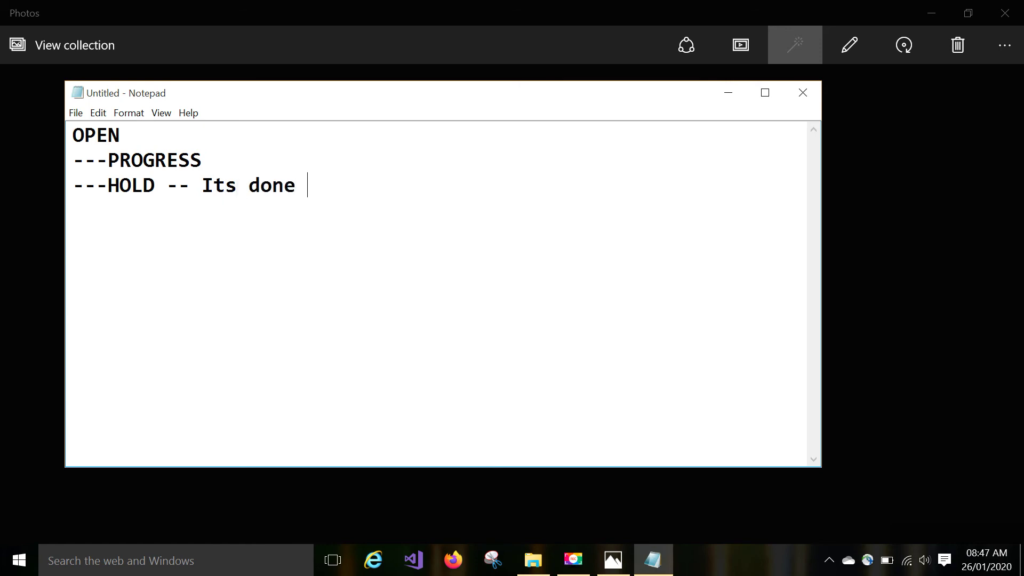
pyautogui.write(', fr')
pyautogui.write('om your e')
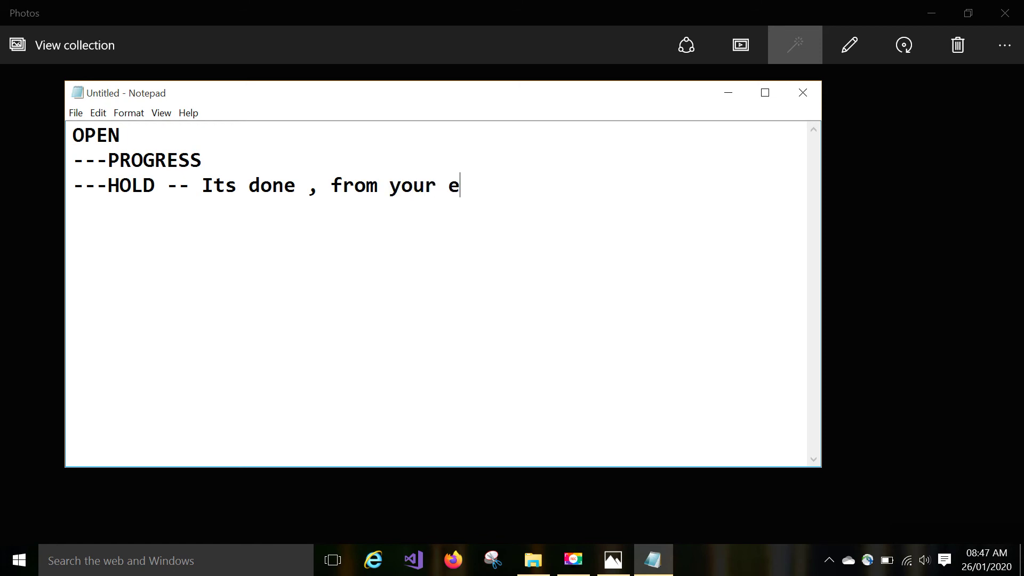
pyautogui.write('nd')
pyautogui.press('Return')
pyautogui.write('---')
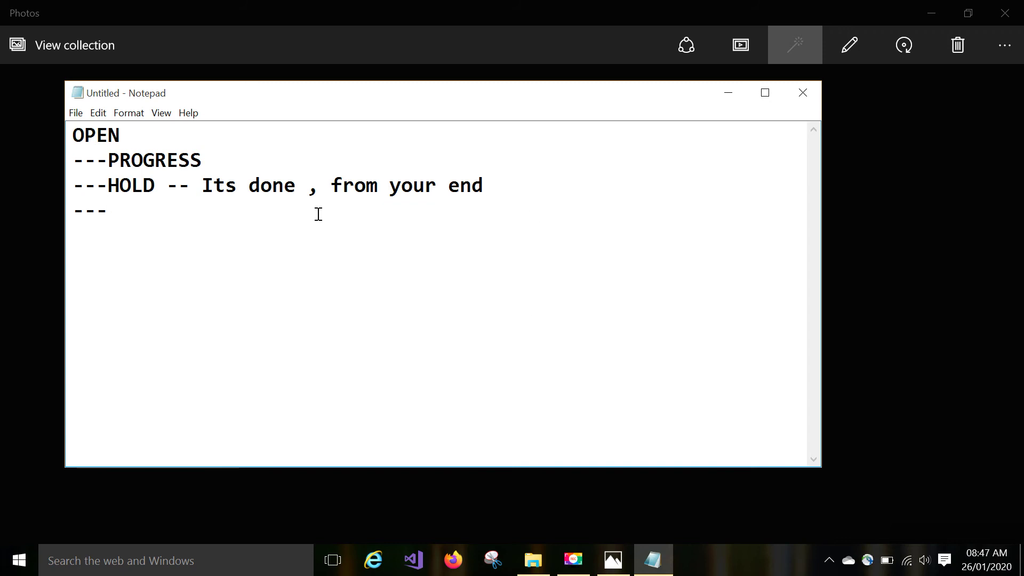
# Step: Insert 'kindly have a look.' after the comma on the HOLD line
pyautogui.click(319, 185)
pyautogui.write('kid')
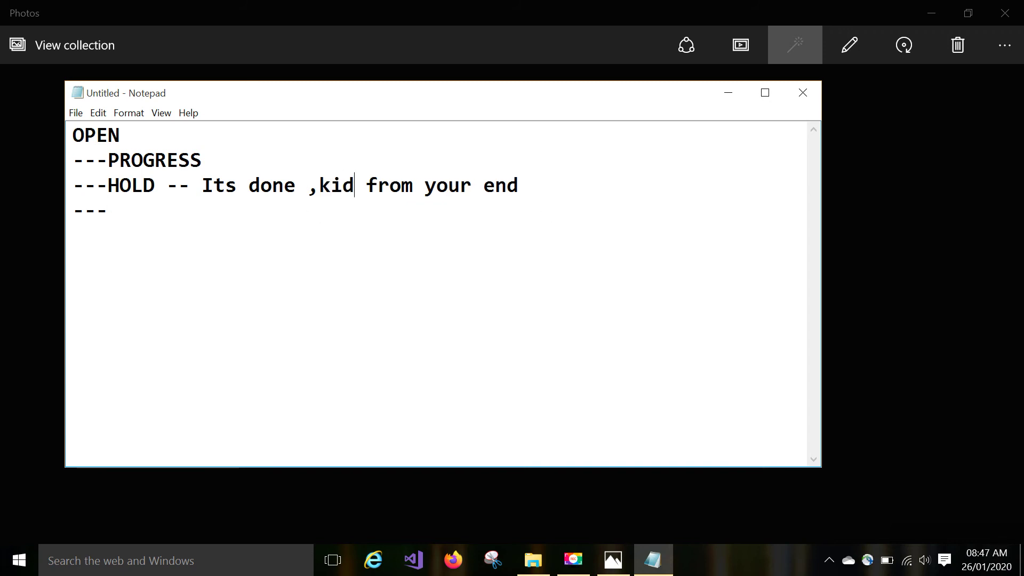
pyautogui.press('BackSpace')
pyautogui.write('ndly ')
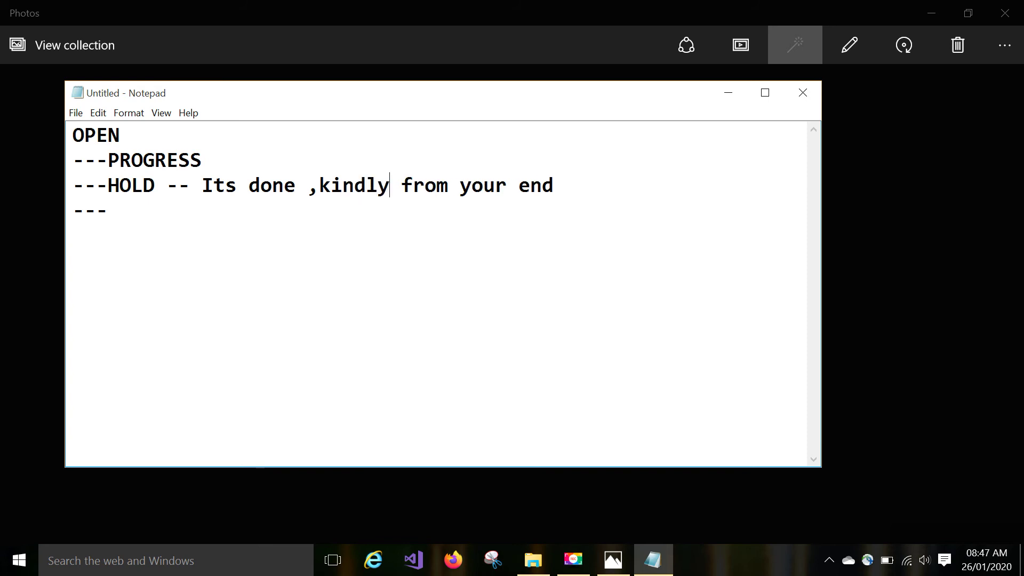
pyautogui.write('update')
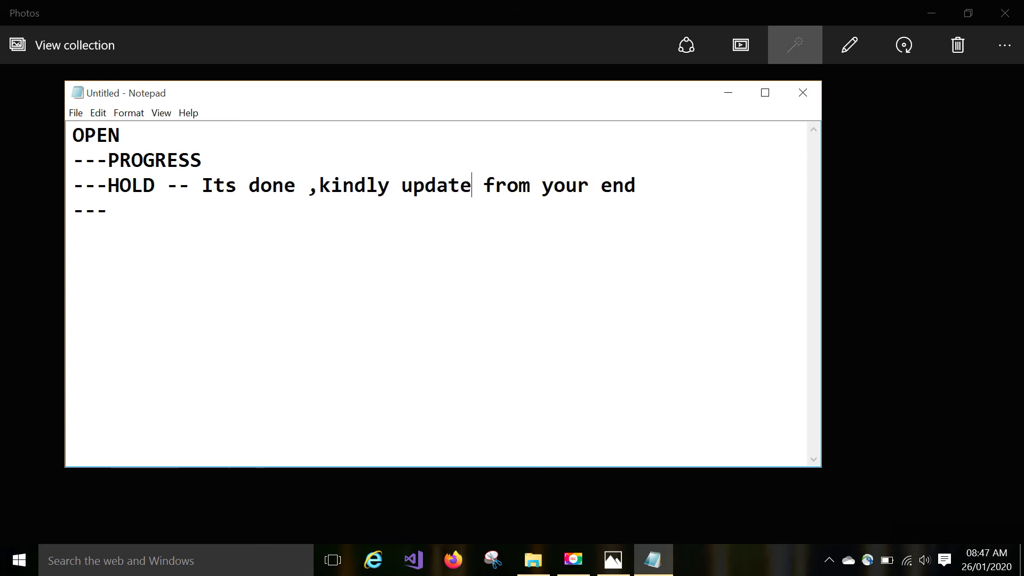
pyautogui.press('BackSpace')
pyautogui.press('BackSpace')
pyautogui.press('BackSpace')
pyautogui.press('BackSpace')
pyautogui.press('BackSpace')
pyautogui.press('BackSpace')
pyautogui.write('hav')
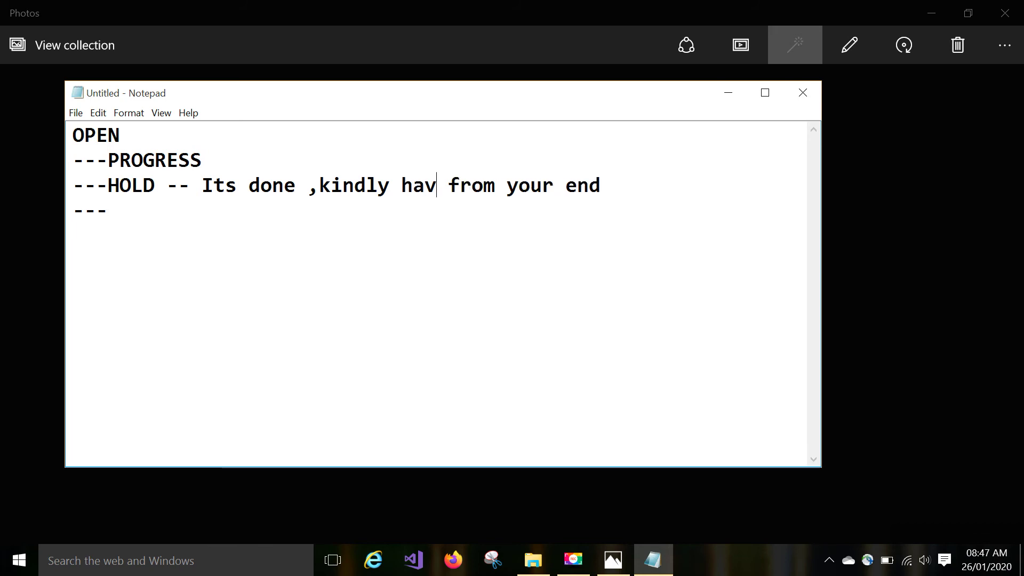
pyautogui.write(' a')
pyautogui.press('BackSpace')
pyautogui.press('BackSpace')
pyautogui.write('e a ')
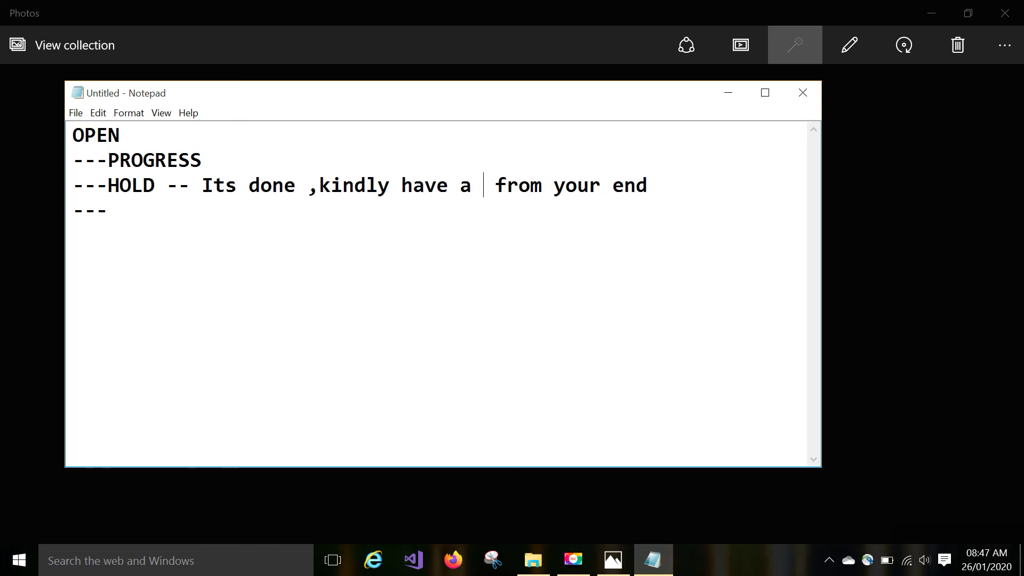
pyautogui.write('look.')
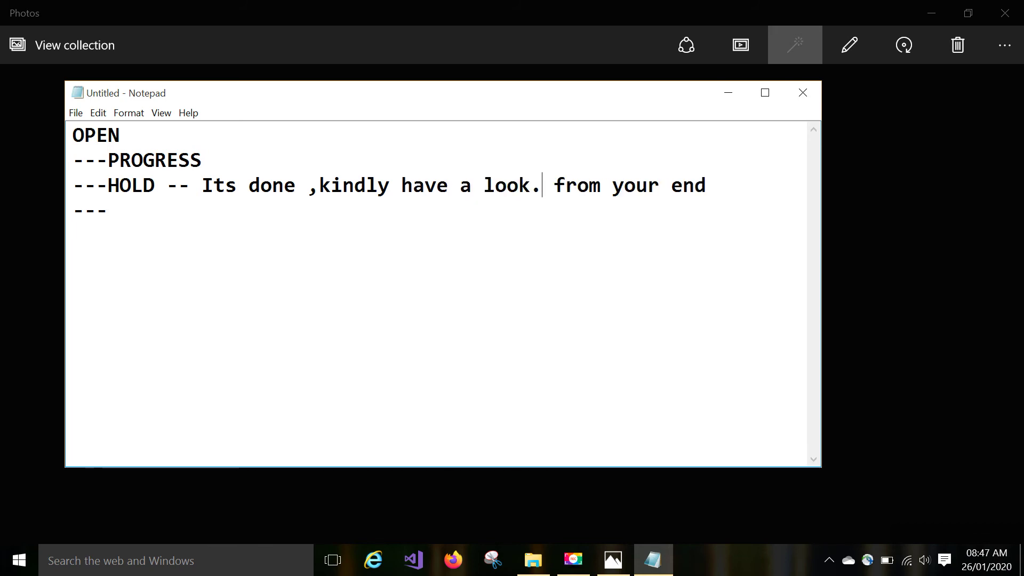
pyautogui.click(154, 207)
pyautogui.write('CLOSE ')
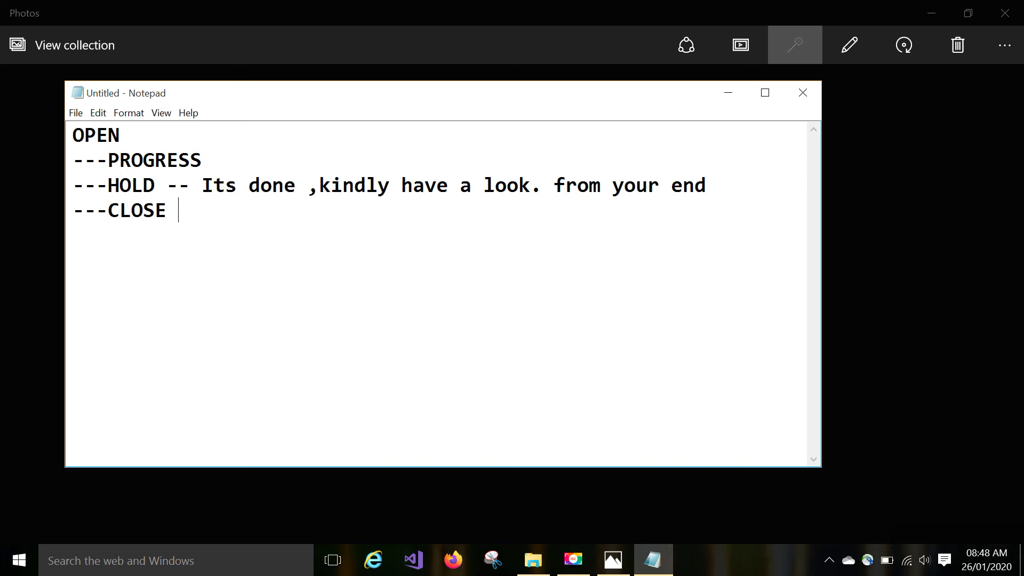
pyautogui.write('/ ')
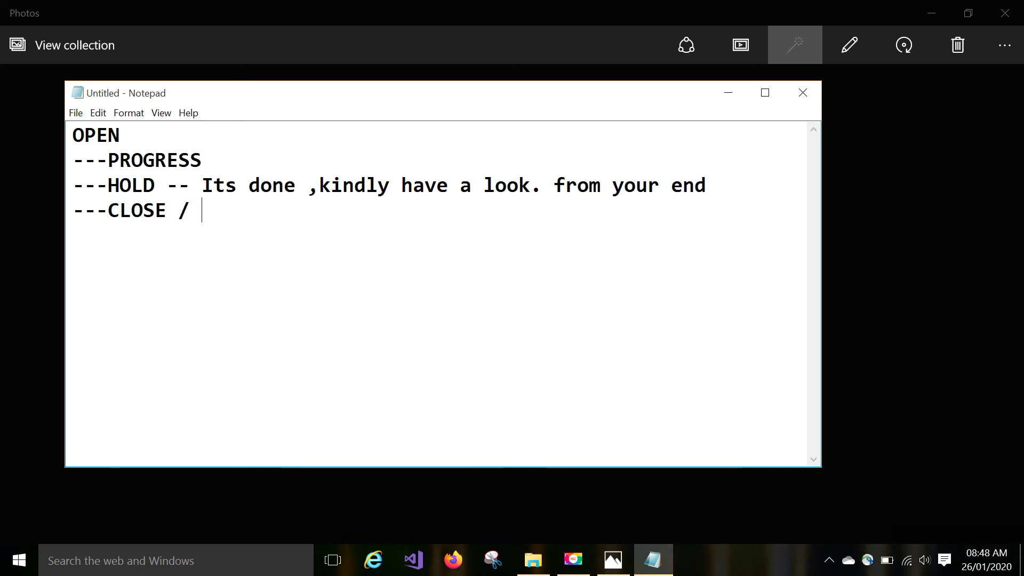
pyautogui.write('RESOV')
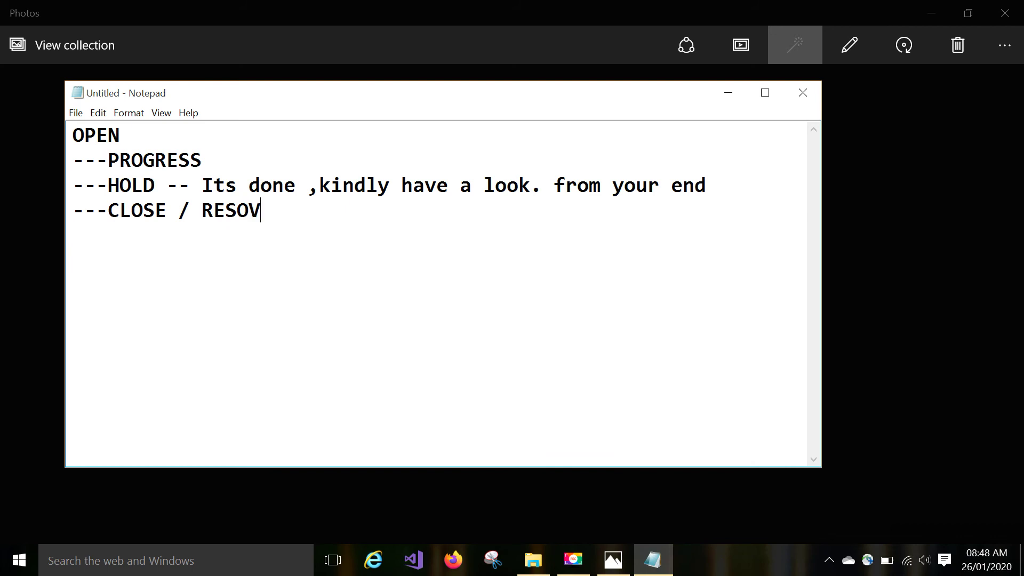
pyautogui.write('LED')
# Step: Write '---CLOSE / RESOVLED' on line four and insert a blank line above it
pyautogui.press('BackSpace')
pyautogui.press('BackSpace')
pyautogui.press('BackSpace')
pyautogui.write('L')
pyautogui.press('Up')
pyautogui.press('Return')
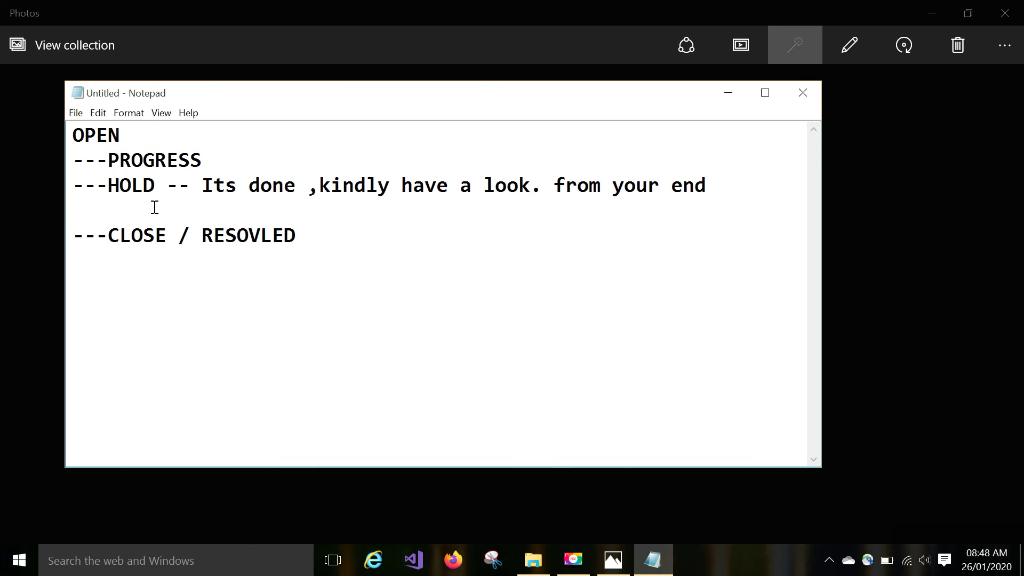
pyautogui.write('---')
pyautogui.write('RESO')
pyautogui.write('LVE')
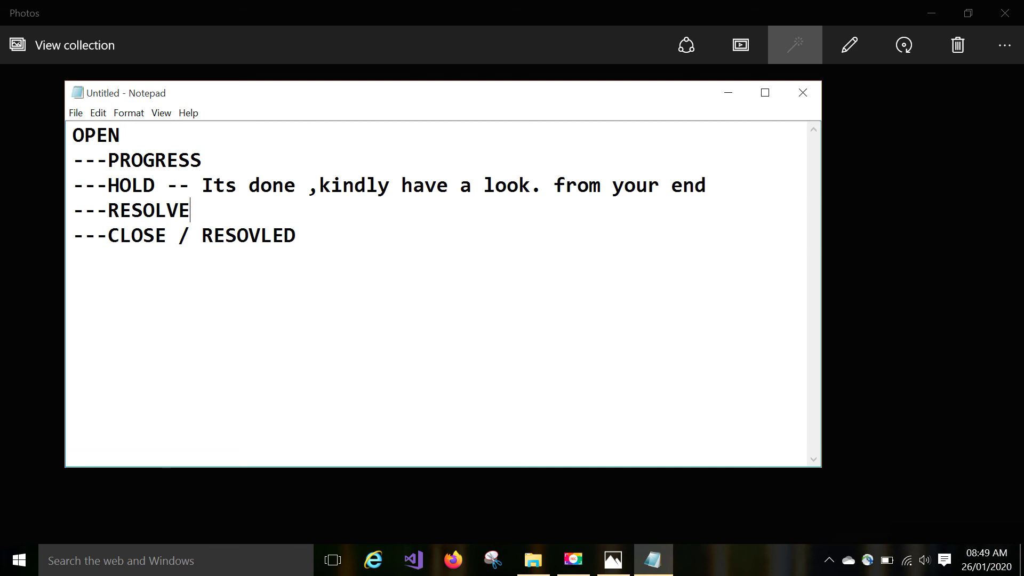
pyautogui.write('- ')
pyautogui.write('AFTER ')
pyautogui.write('3 DAYAS')
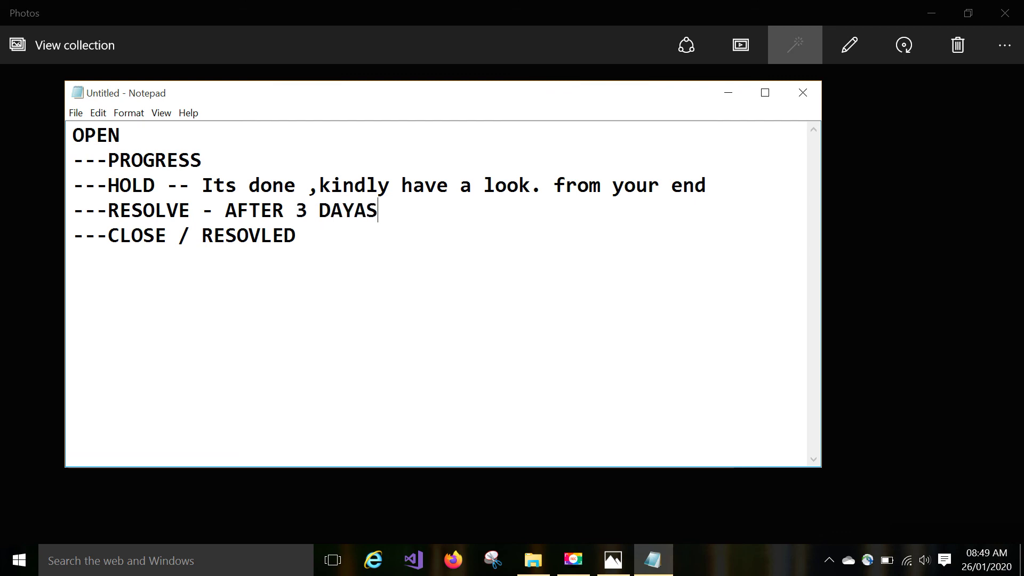
# Step: Append ' - AFTER 3 DAYS YOUR TICKET CLOSED' to RESOLVE, fixing the 'DAYAS' typo
pyautogui.press('BackSpace')
pyautogui.press('BackSpace')
pyautogui.write('S YO')
pyautogui.write('UR TICKET')
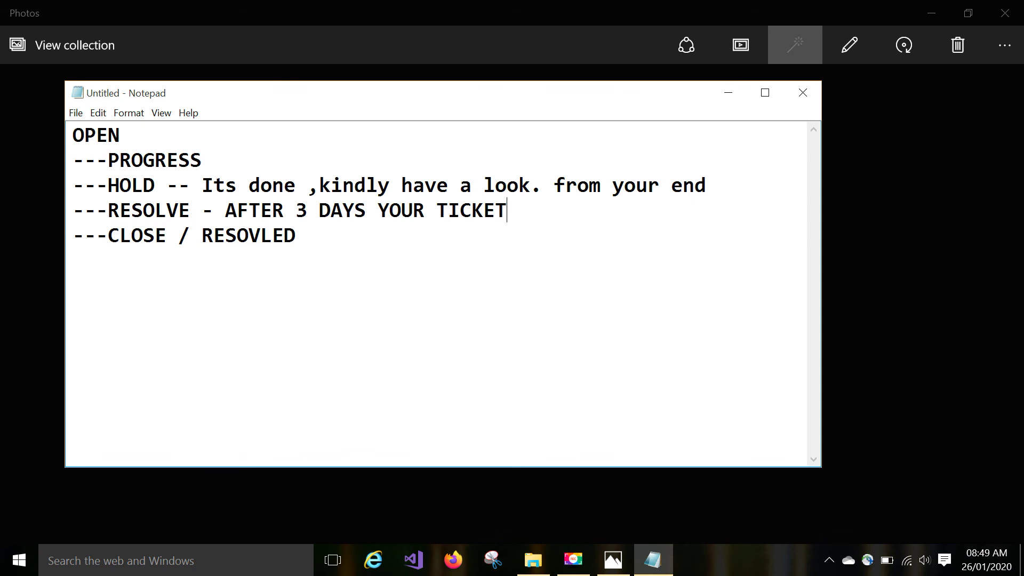
pyautogui.write(' CLOSED')
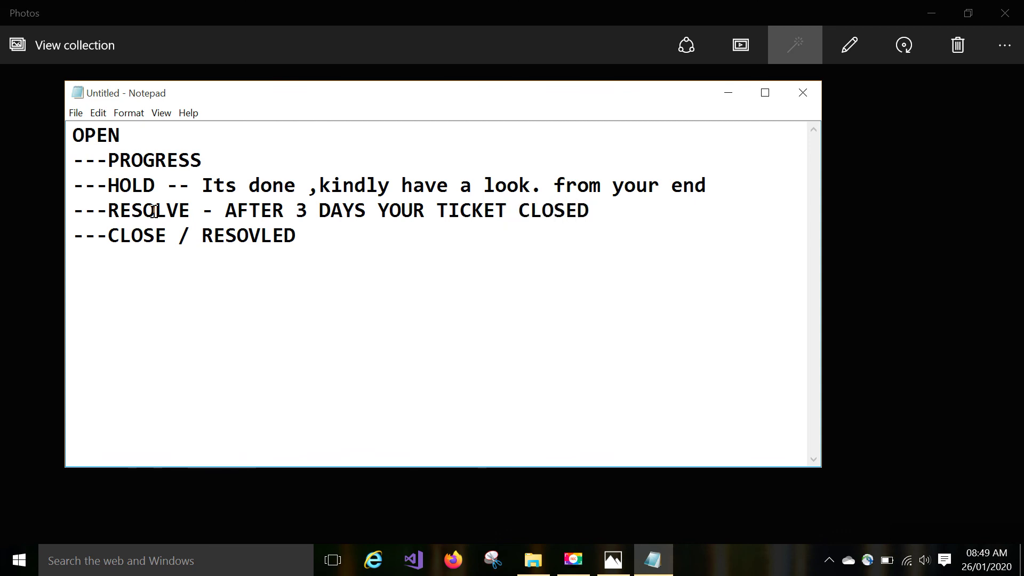
# Step: Add 'PRODUCT BASED COMPANIES / SERVICE BASED COMPANIES' two lines below the status list
pyautogui.click(169, 330)
pyautogui.press('Return')
pyautogui.press('Return')
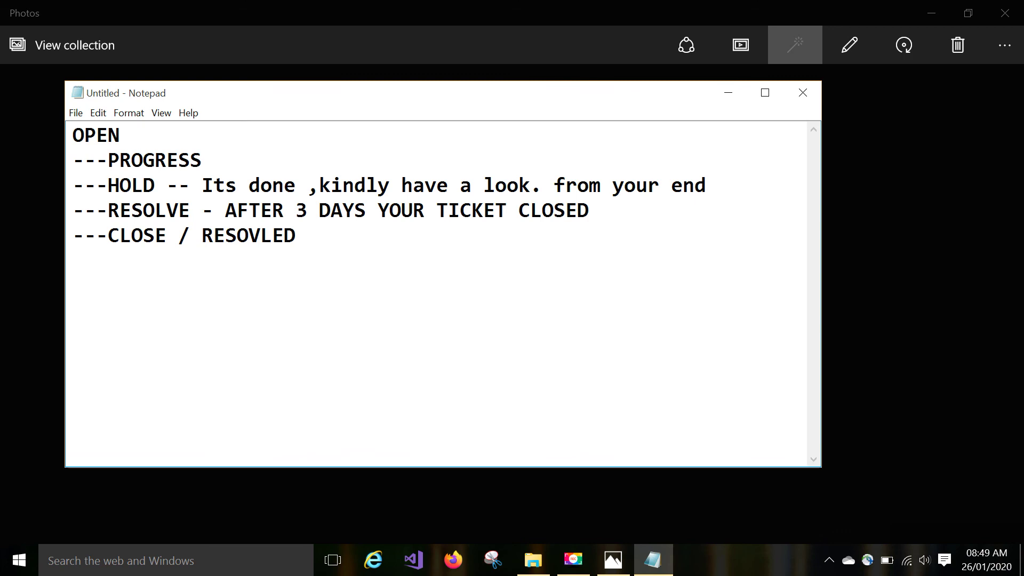
pyautogui.write('P')
pyautogui.write('RODUCT BA')
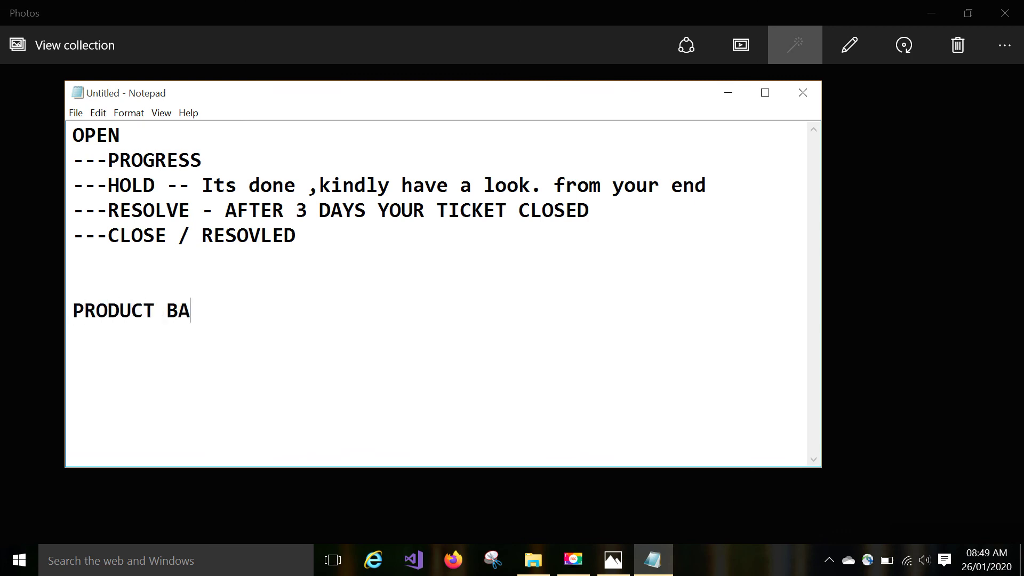
pyautogui.write('SED COMP')
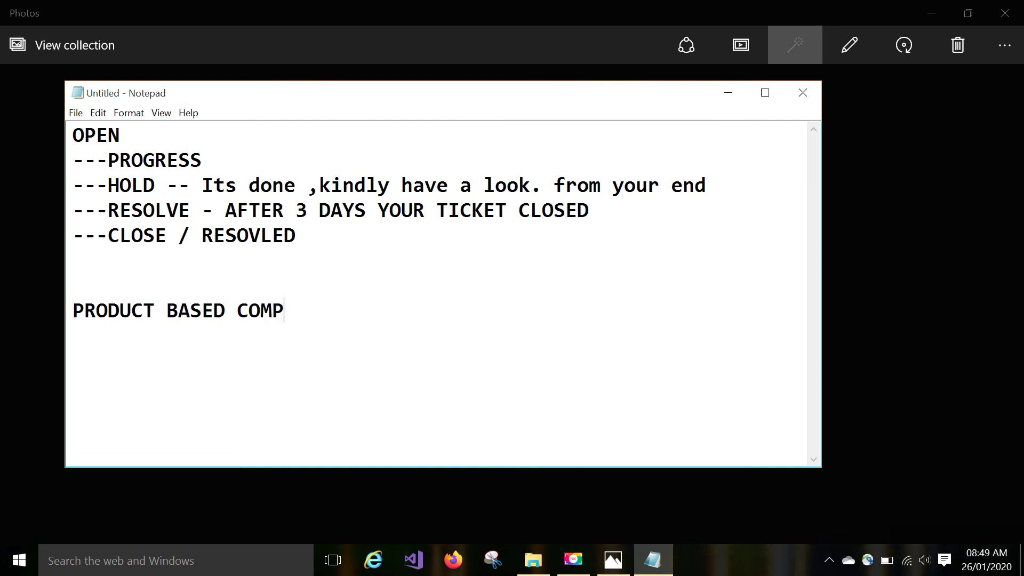
pyautogui.write('ANIES /')
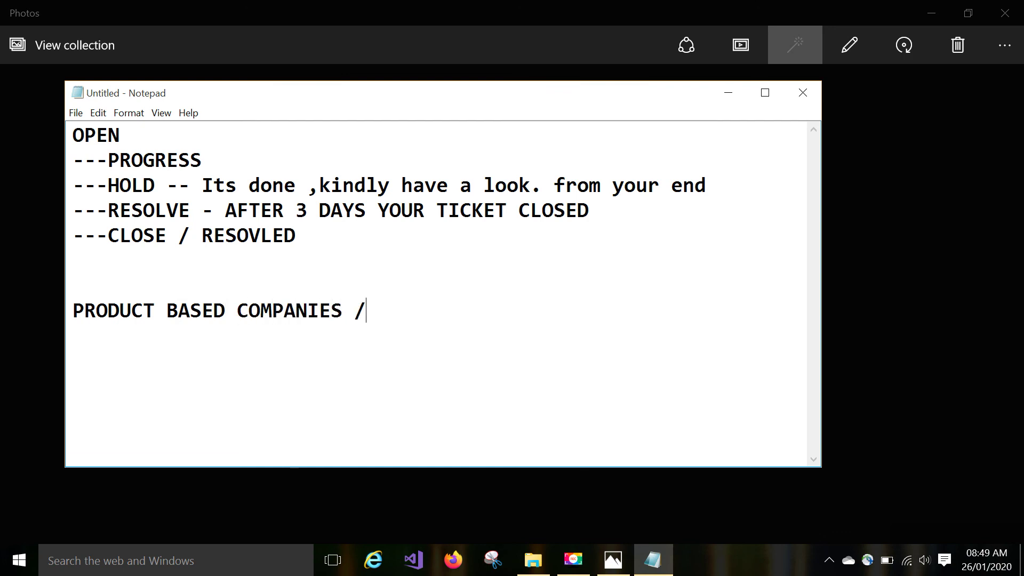
pyautogui.write(' SERVICE ')
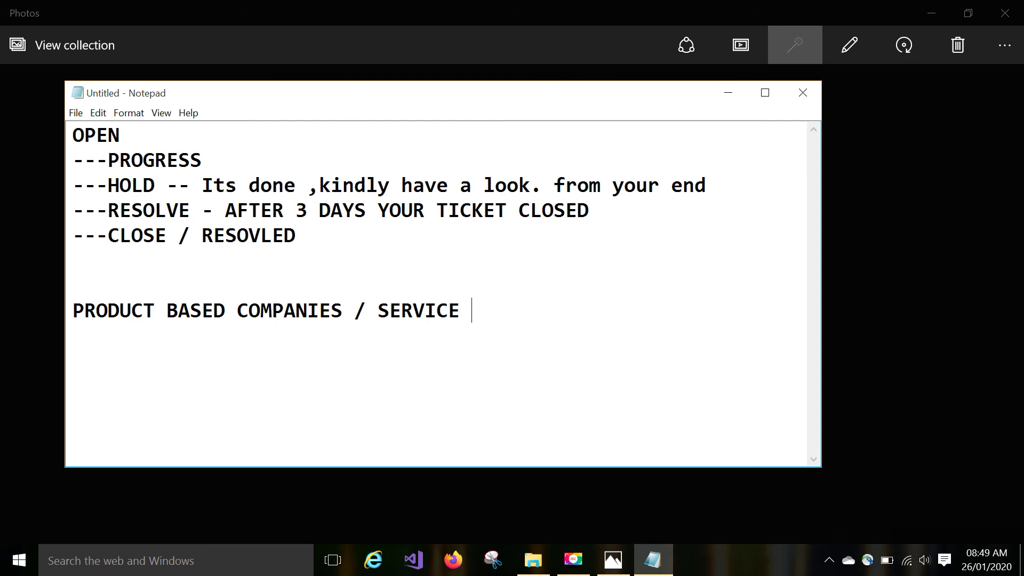
pyautogui.write('BASED ')
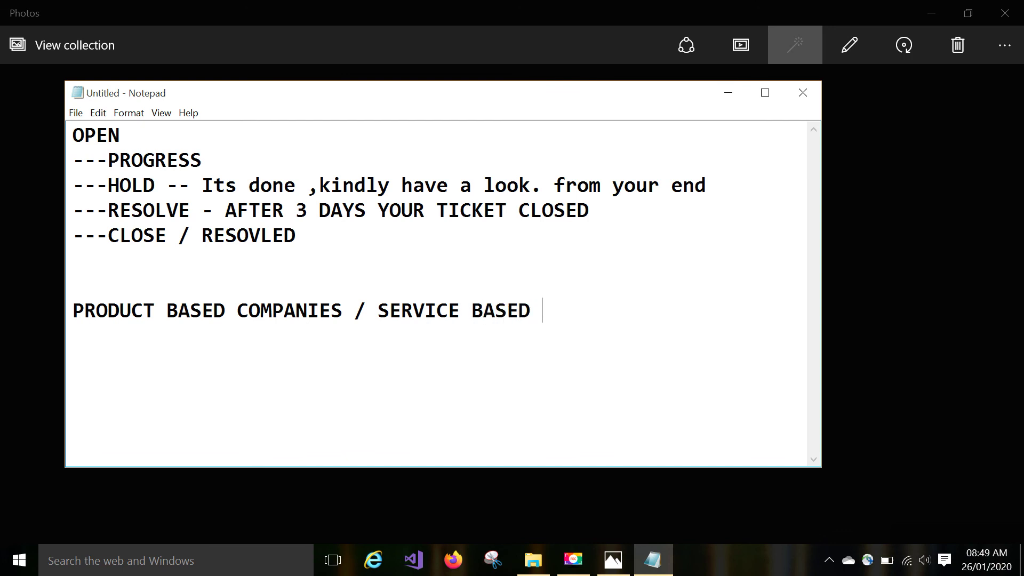
pyautogui.write('COMPA')
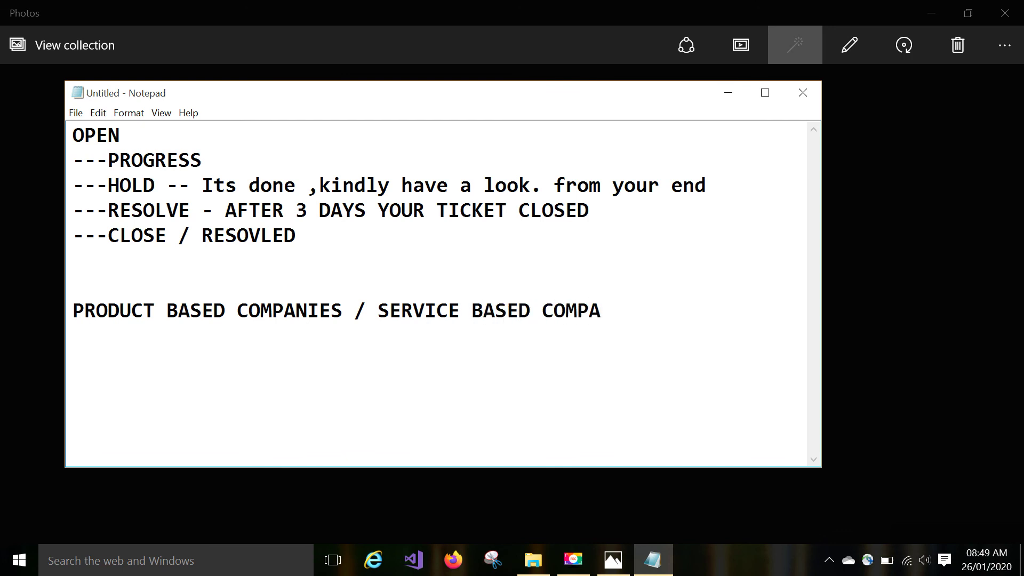
pyautogui.write('NIES')
pyautogui.press('Return')
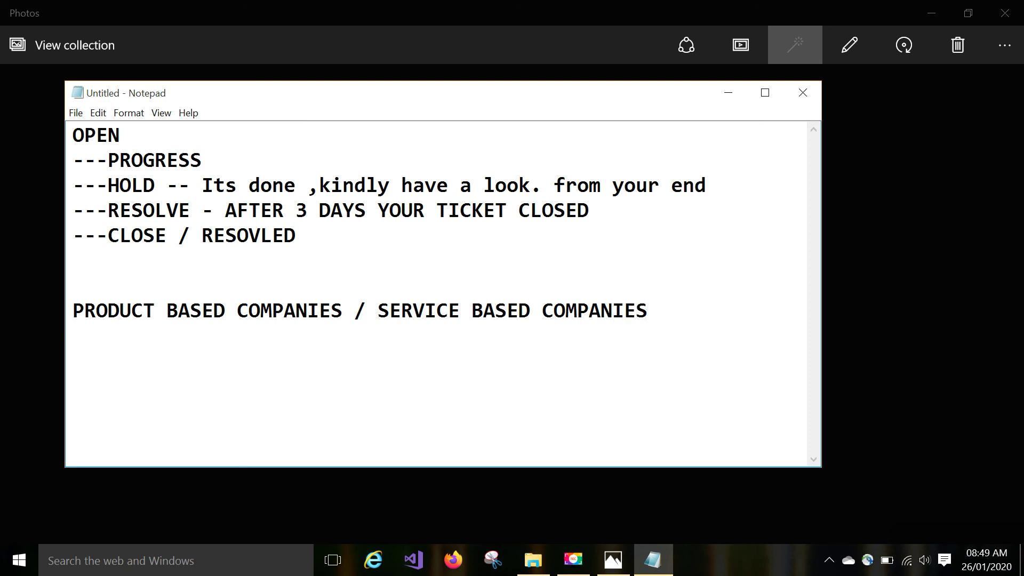
pyautogui.write('HOW')
# Step: Start an SLA'S line under the companies heading, erasing the stray word HOW
pyautogui.press('BackSpace')
pyautogui.press('BackSpace')
pyautogui.press('BackSpace')
pyautogui.press('BackSpace')
pyautogui.write('sele')
pyautogui.press('BackSpace')
pyautogui.press('BackSpace')
pyautogui.press('BackSpace')
pyautogui.press('BackSpace')
pyautogui.write('SL')
pyautogui.write("A'S")
# Step: Add a blank line below SLA'S to make room for the phone number entry
pyautogui.press('Return')
pyautogui.press('Return')
pyautogui.press('Return')
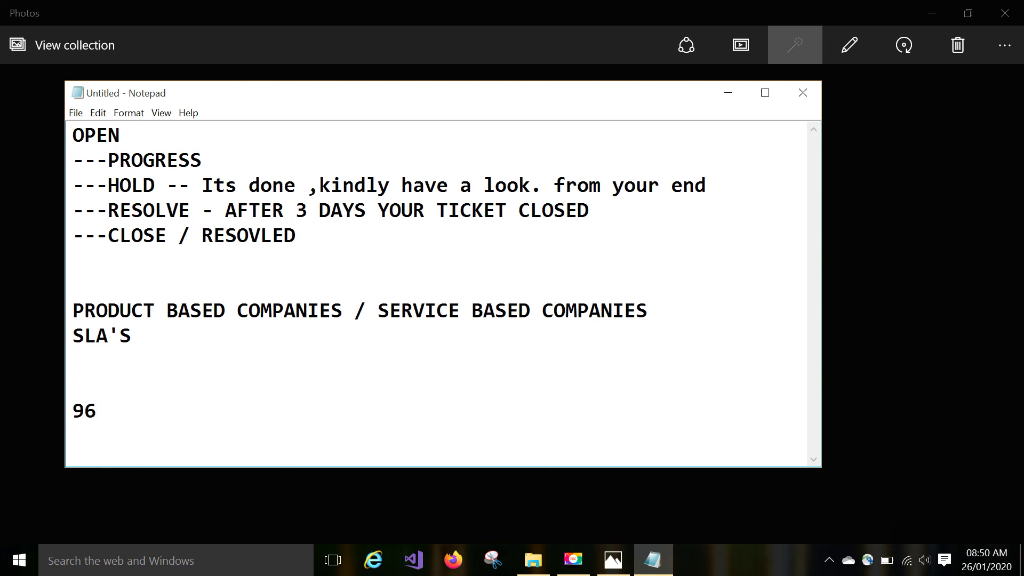
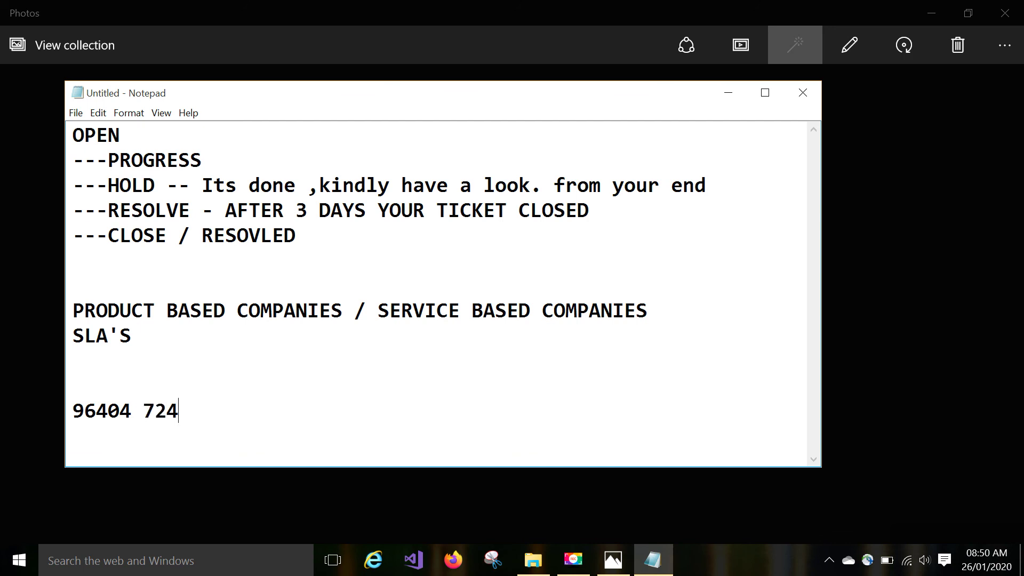
pyautogui.write('INTERVIW')
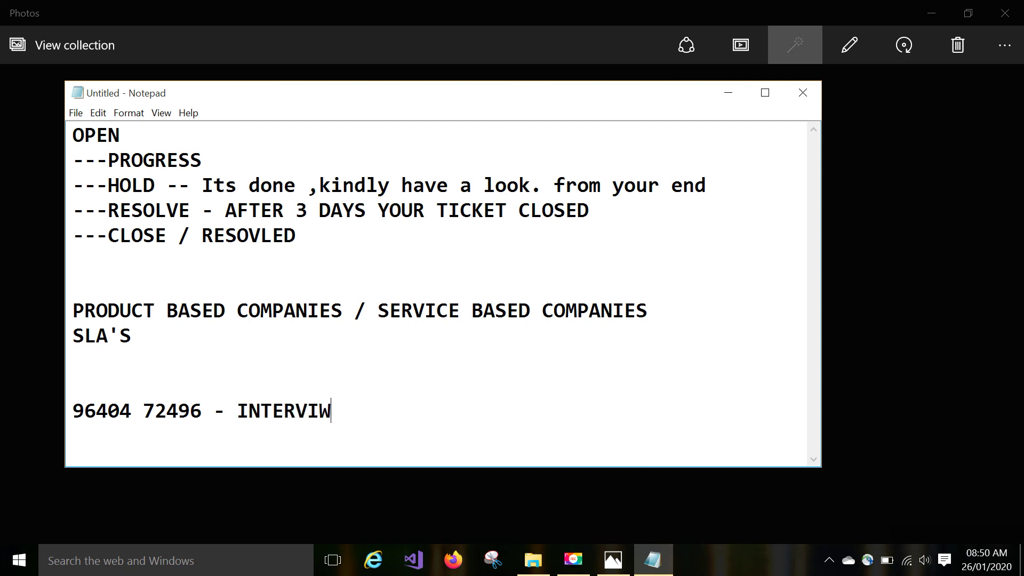